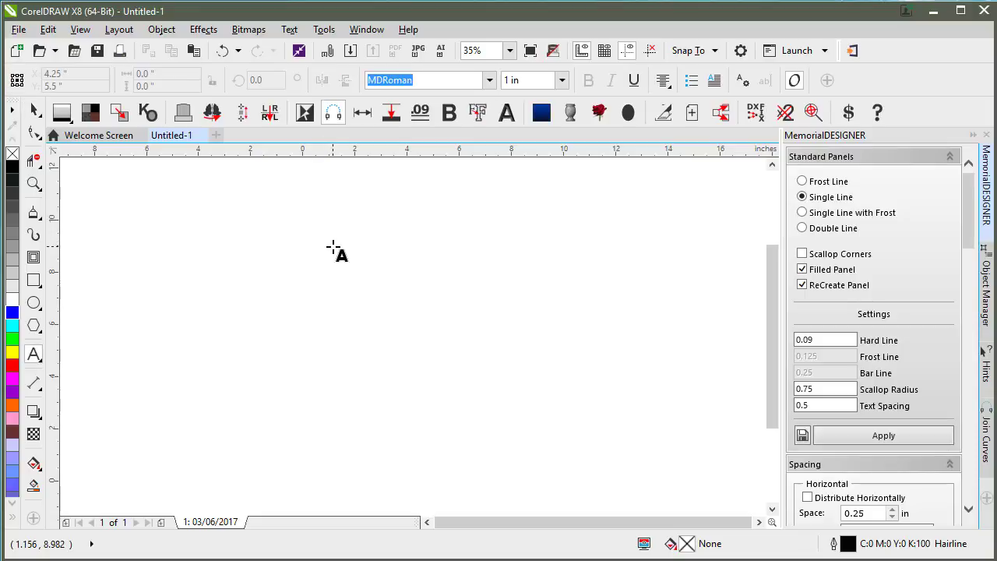
Step: Create 1 in MDRoman artistic text with six lines alternating NAME and DATE
left_click(333, 247)
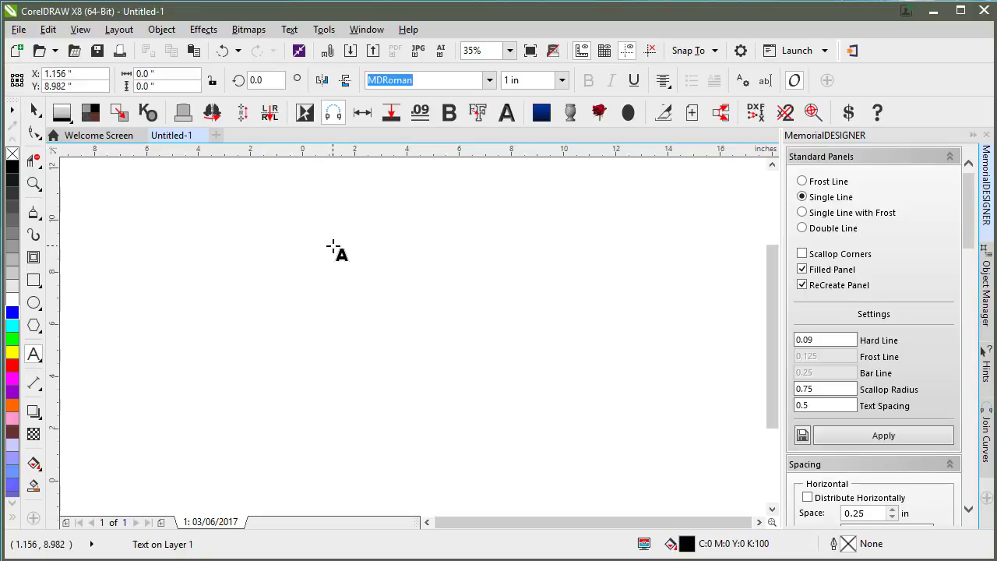
type("NAME")
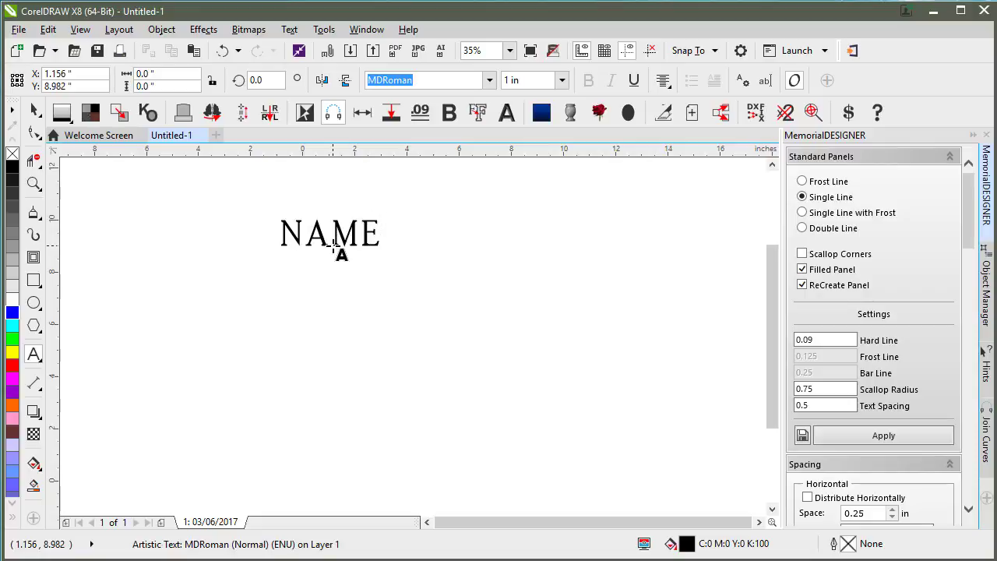
key("Return")
type("DATE ")
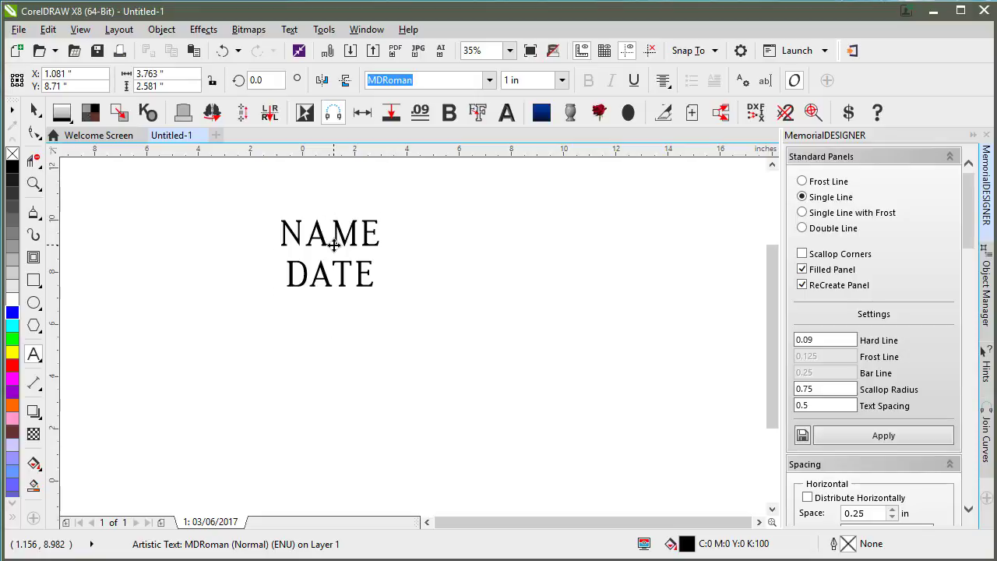
type("NAME DATE")
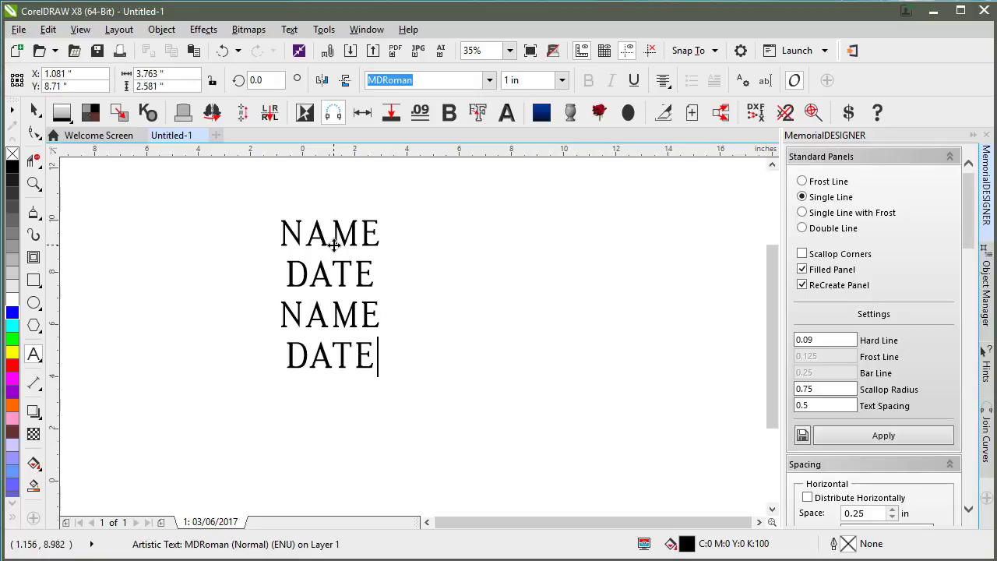
key("Return")
type("NAME ")
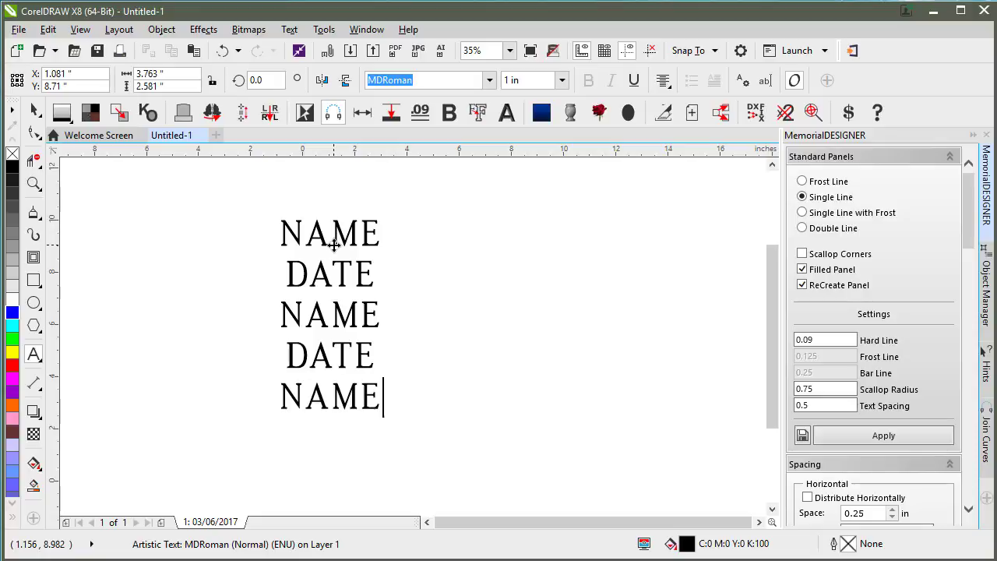
type("DATE")
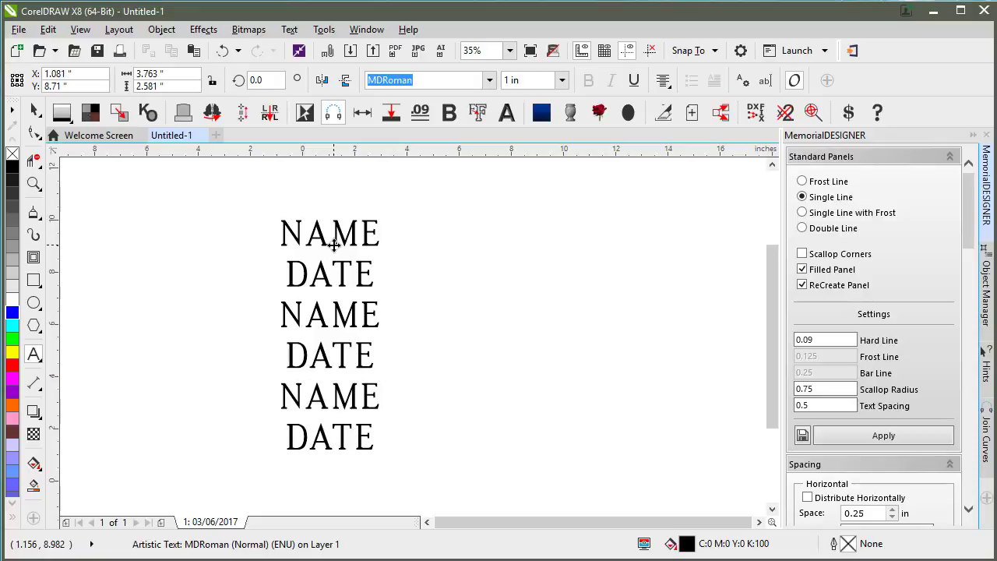
key("Escape")
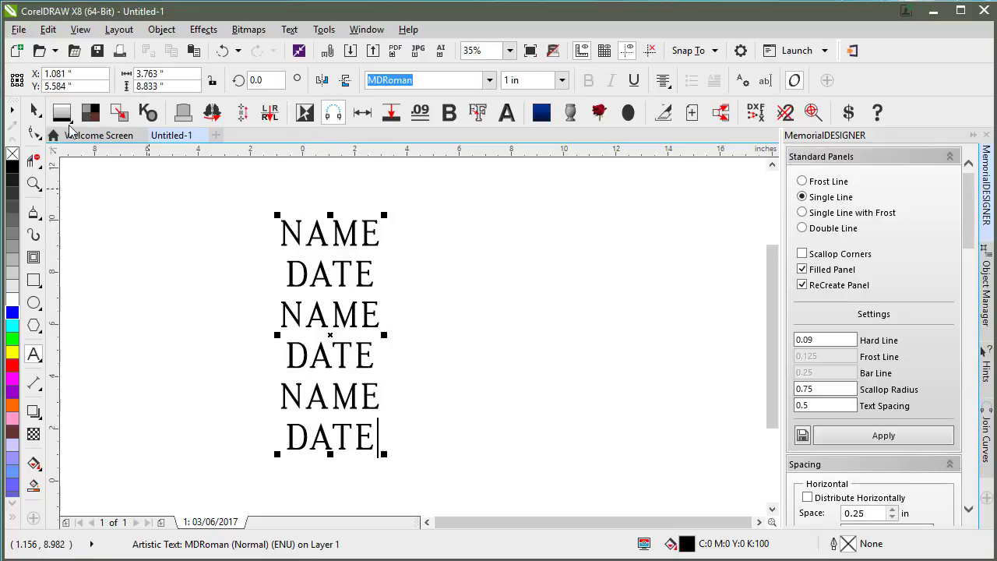
Step: Distribute the six text lines vertically with 0.5 in between objects, measured from uppercase top to baseline
left_click(35, 112)
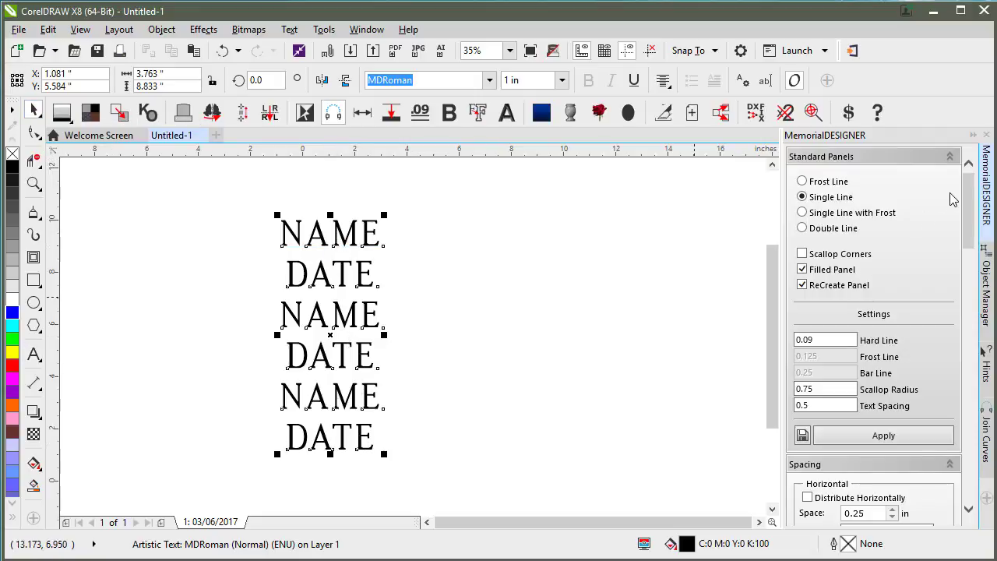
left_click_drag(968, 192, 927, 268)
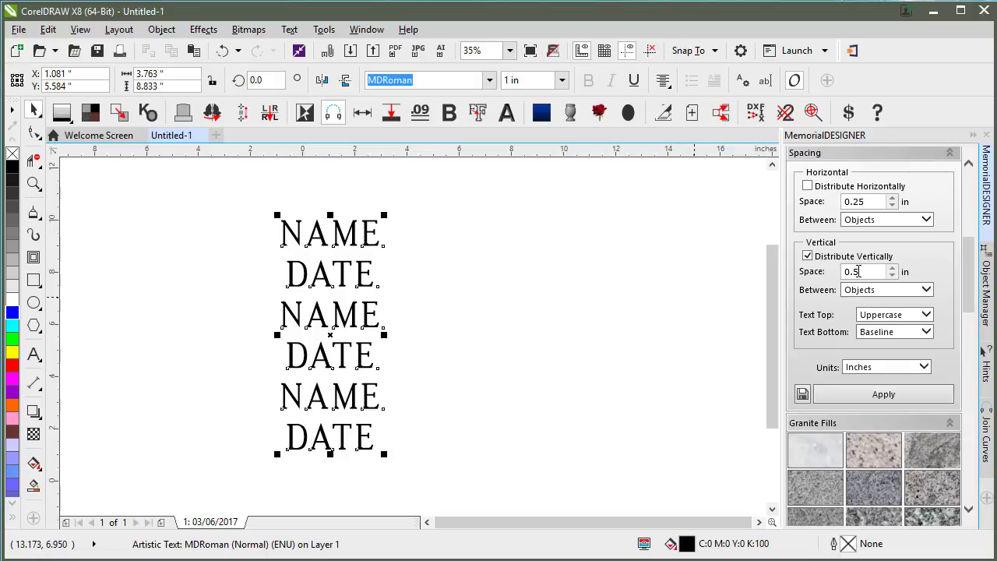
left_click(883, 394)
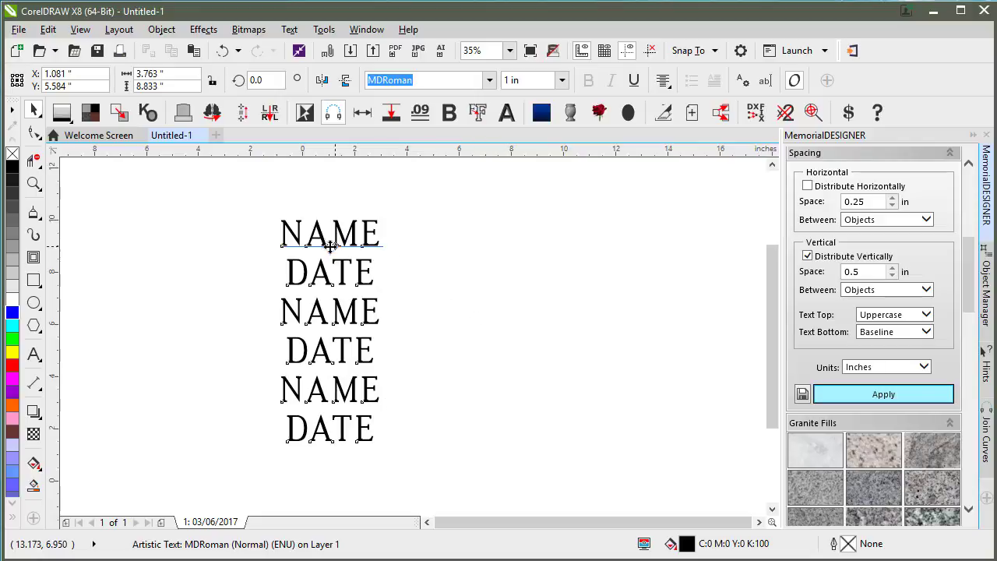
key("ctrl+a")
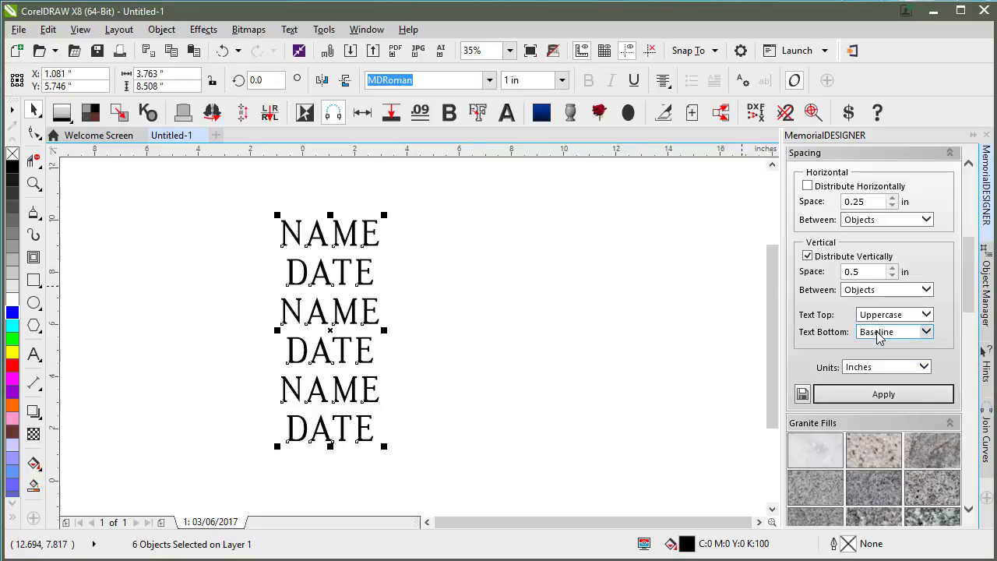
left_click(426, 247)
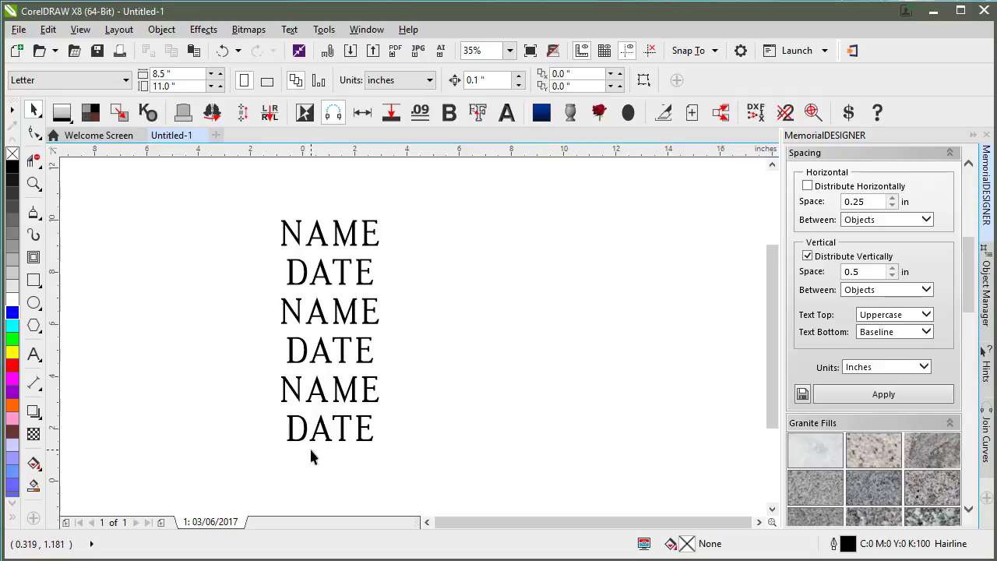
Step: Group each NAME line with the DATE line below it, making three separate pairs
left_click_drag(244, 200, 419, 285)
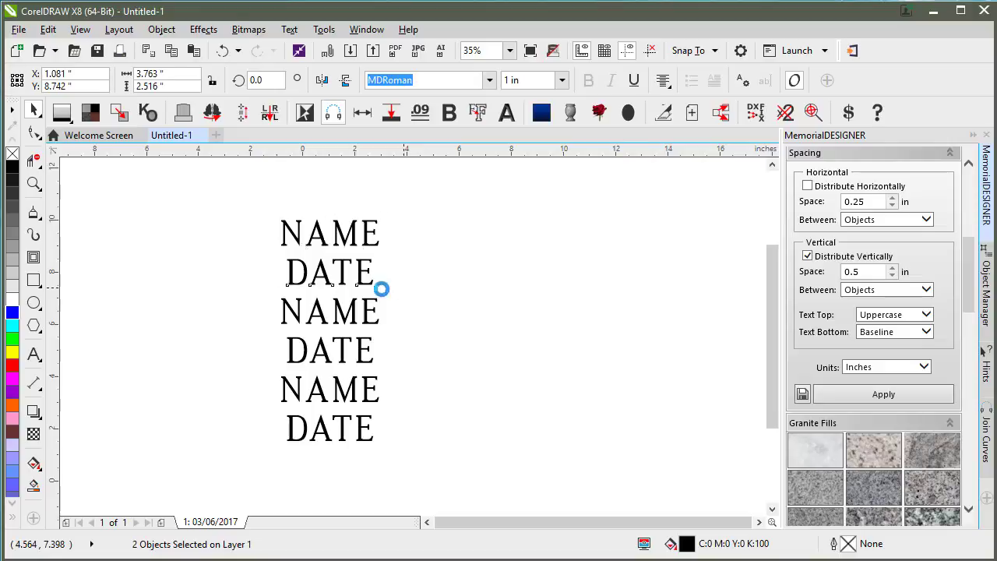
key("ctrl+g")
left_click_drag(247, 289, 410, 367)
left_click_drag(251, 363, 403, 458)
key("ctrl+g")
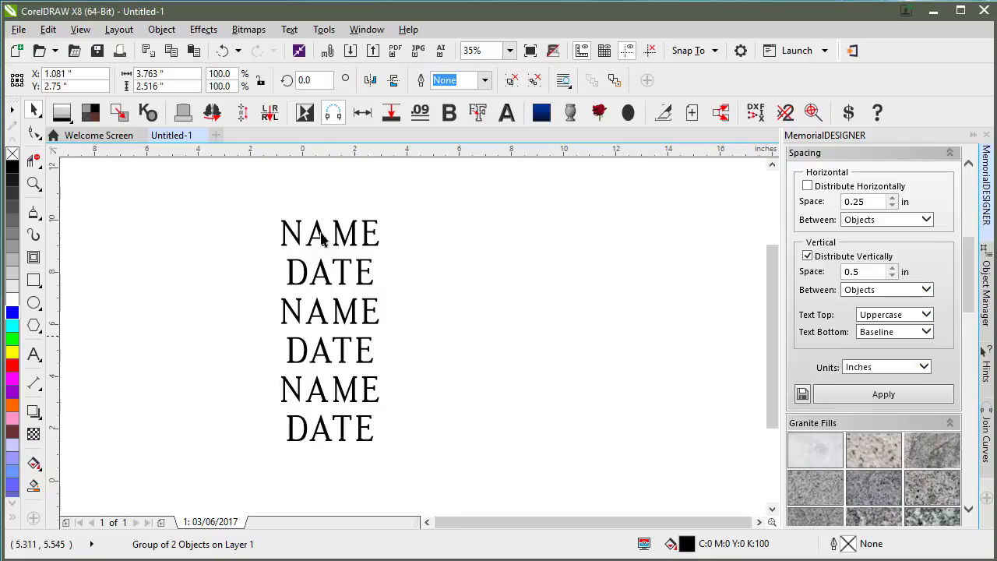
Step: Distribute the three NAME and DATE groups vertically with 0.75 in between objects
left_click_drag(241, 182, 476, 462)
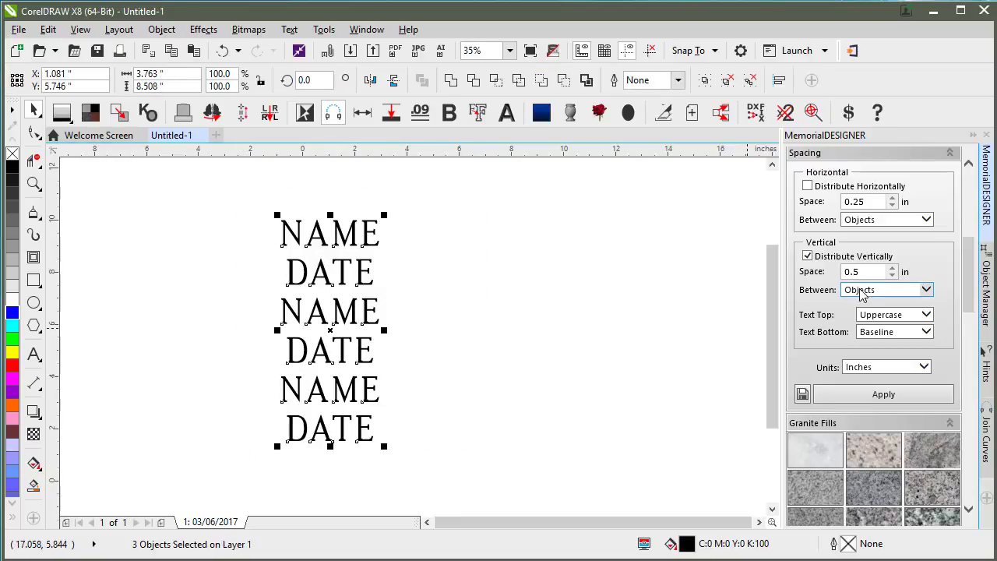
left_click(880, 397)
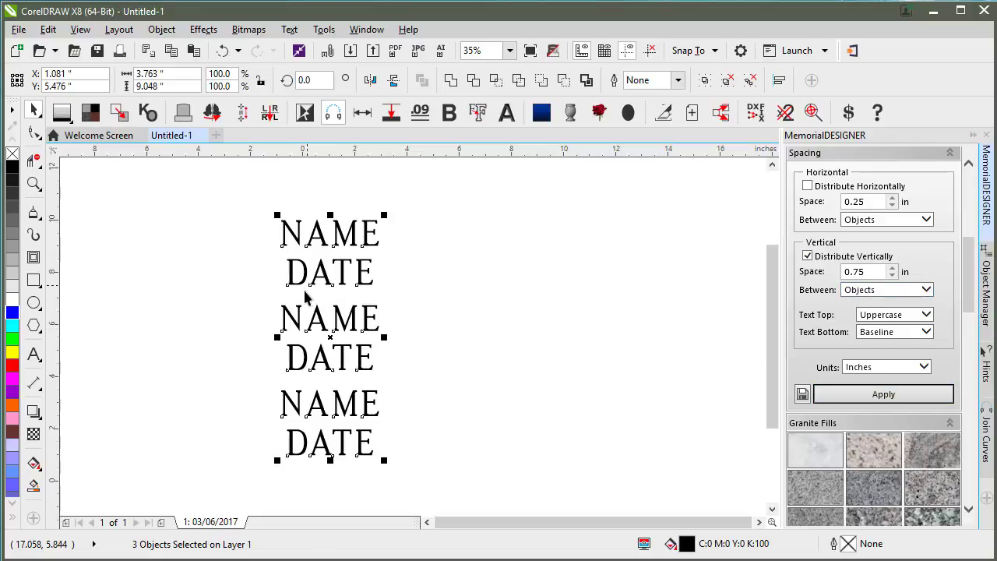
left_click(434, 333)
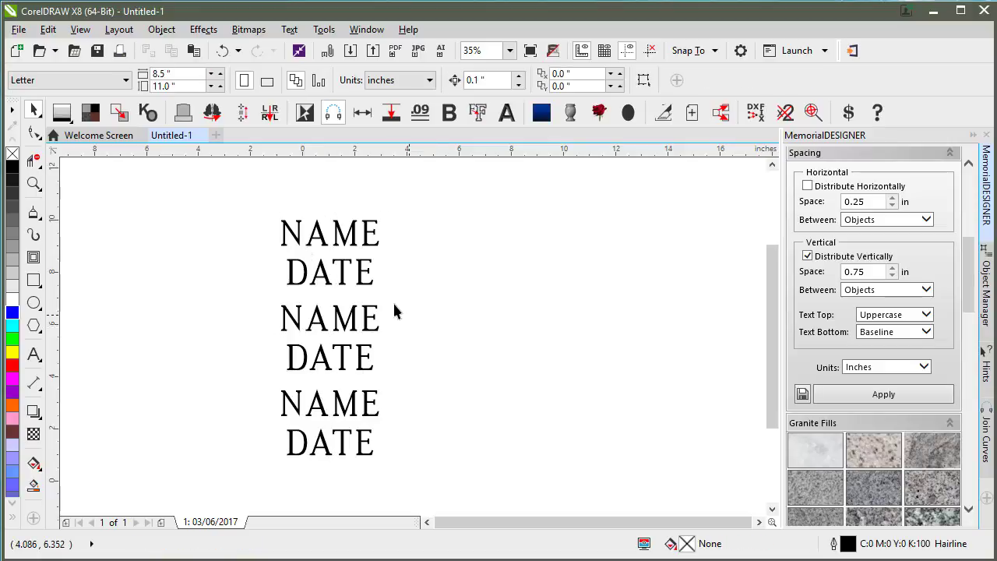
Step: Ungroup all three NAME and DATE groups into individual text lines
left_click_drag(258, 209, 460, 469)
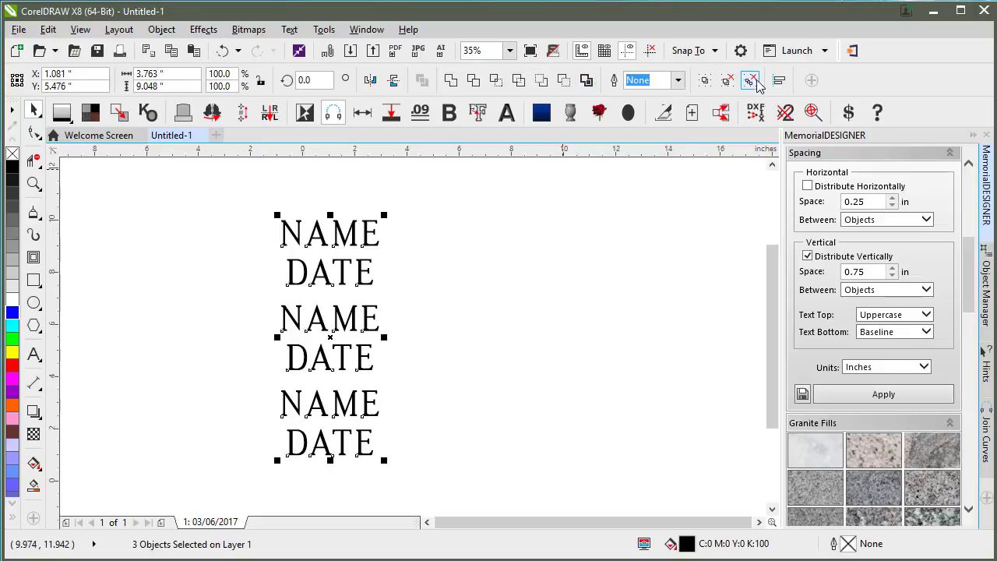
left_click(750, 80)
left_click(457, 237)
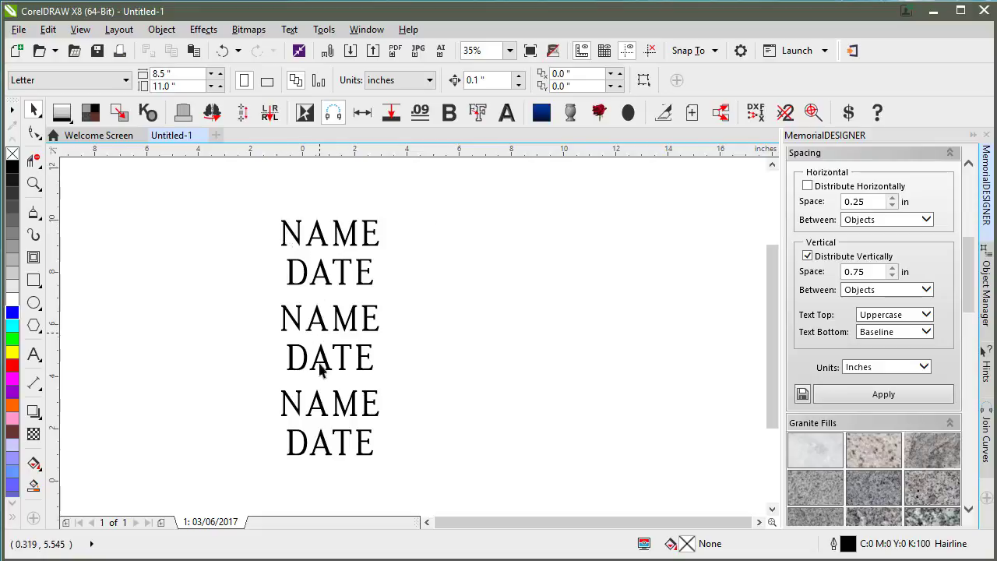
Step: Duplicate the whole six-line text column horizontally to the right of the original
left_click_drag(236, 195, 453, 503)
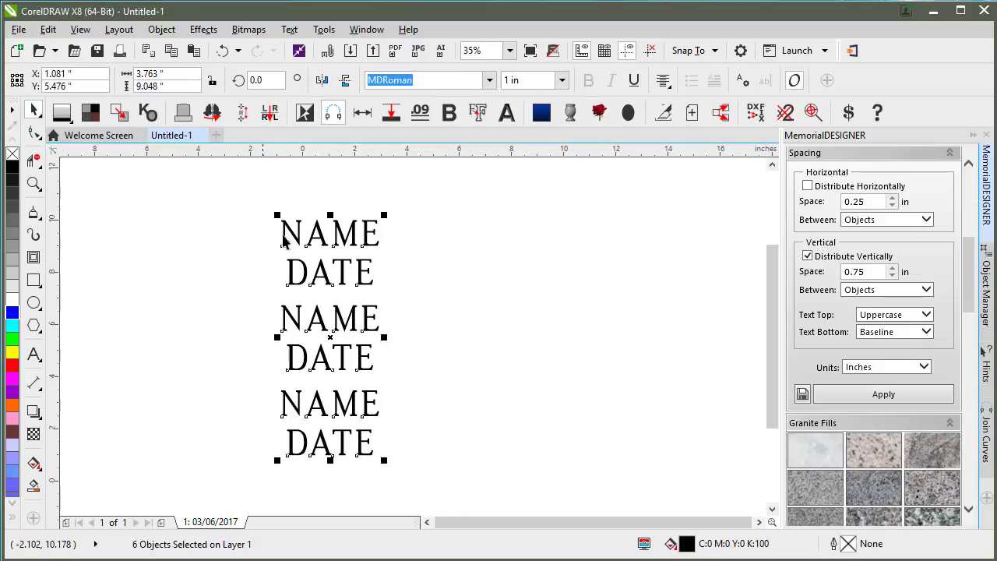
left_click_drag(285, 225, 459, 216)
right_click(459, 216)
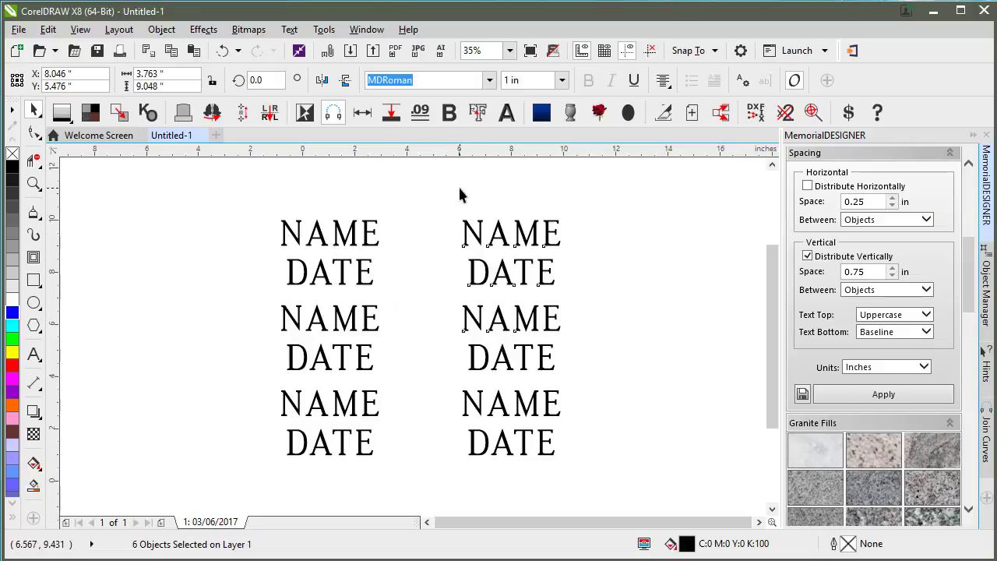
Step: Change the font of the copied text column to MM-Palatino
left_click(489, 81)
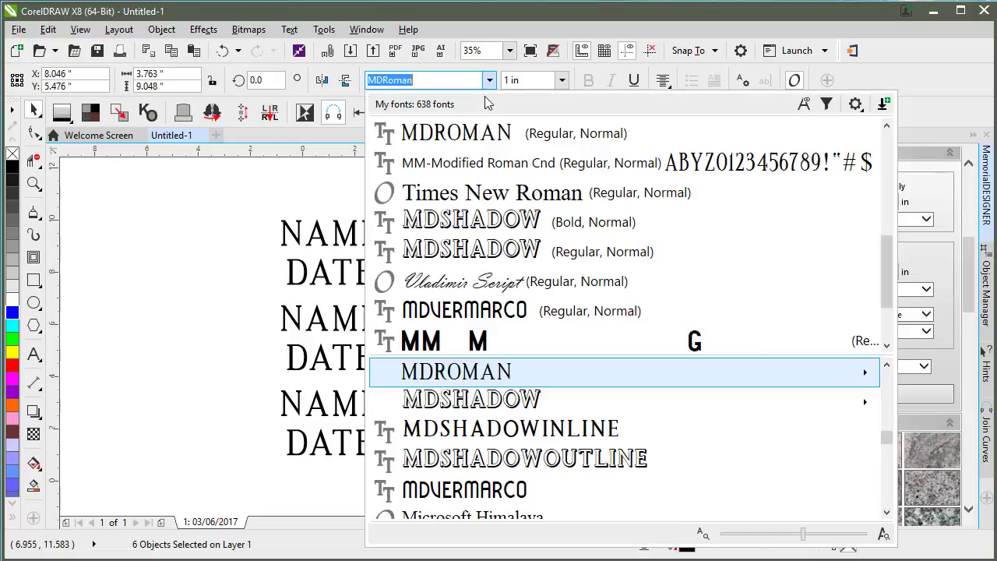
left_click_drag(887, 248, 886, 130)
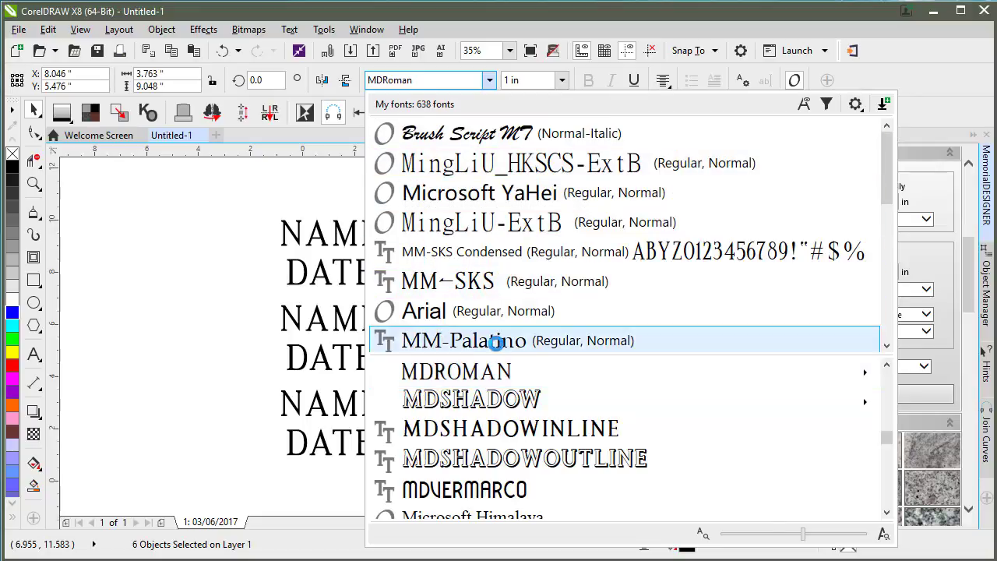
left_click(496, 344)
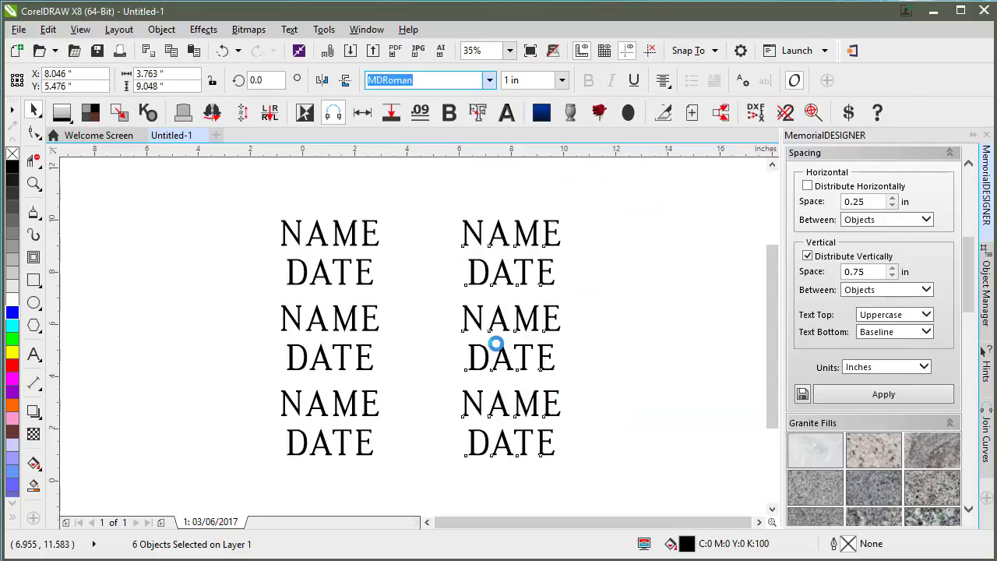
left_click(425, 271)
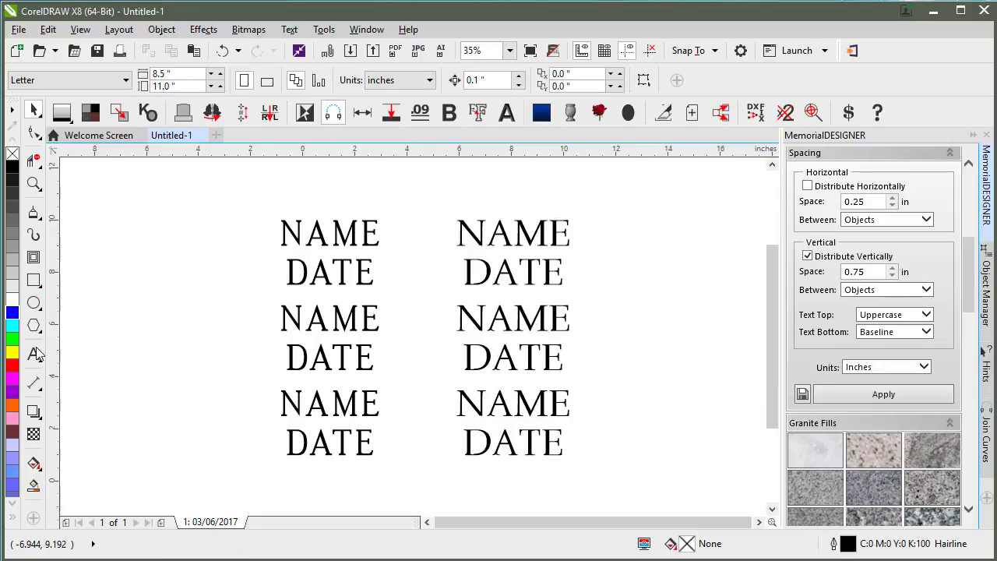
Step: Change the copied column's first line to "Name g" and its second line to "Datey"
left_click(489, 242)
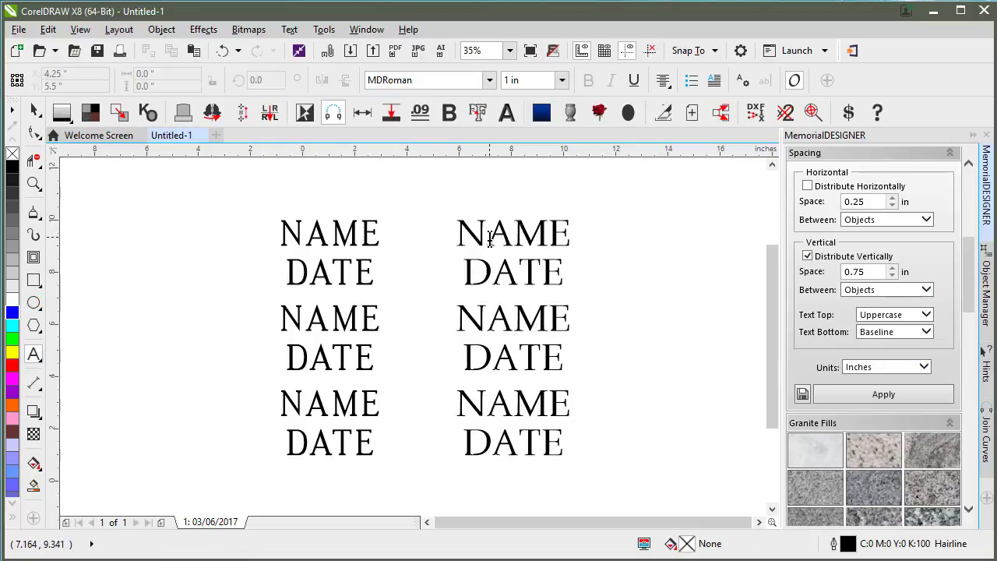
left_click_drag(489, 241, 608, 245)
type("ame")
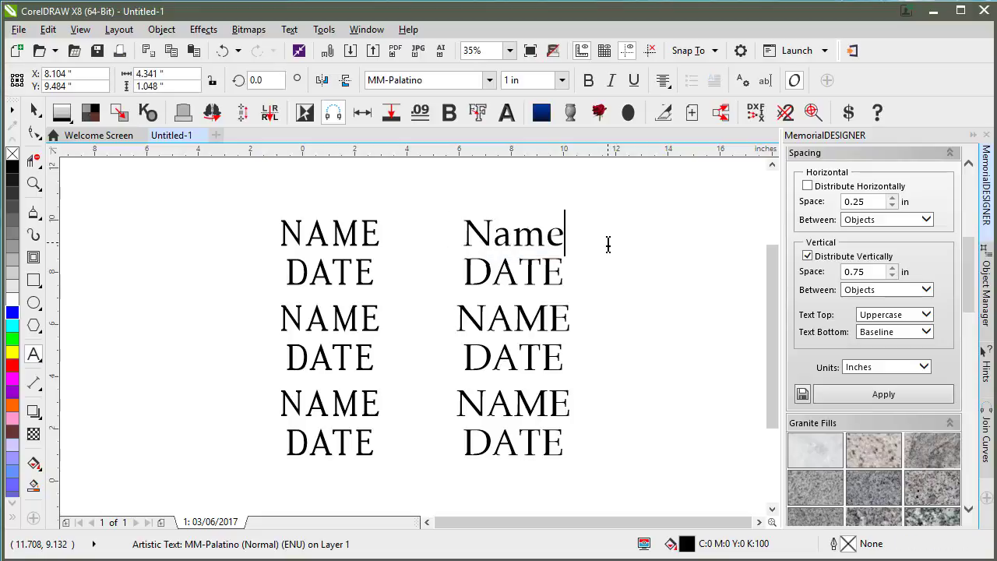
type(" g")
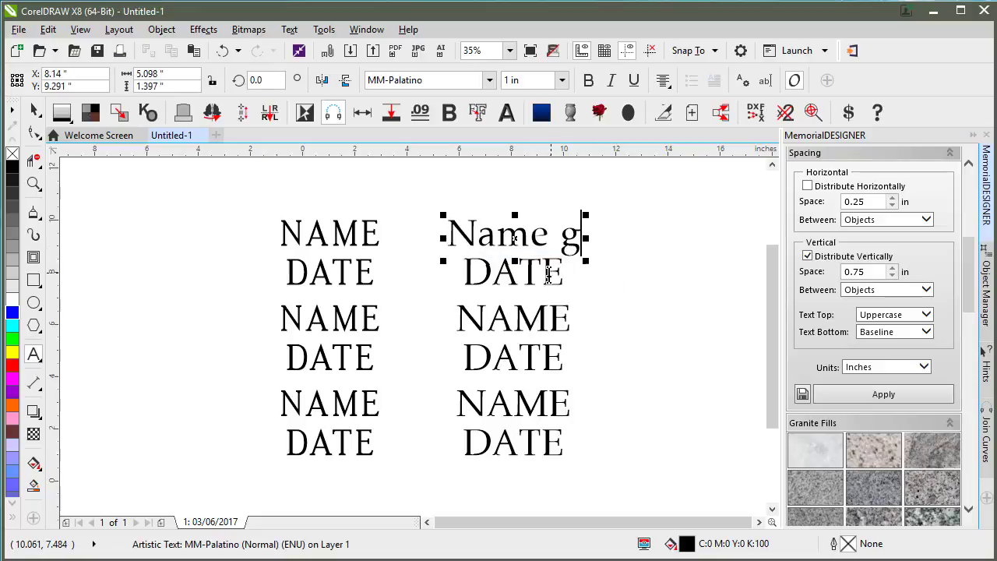
left_click_drag(497, 278, 595, 288)
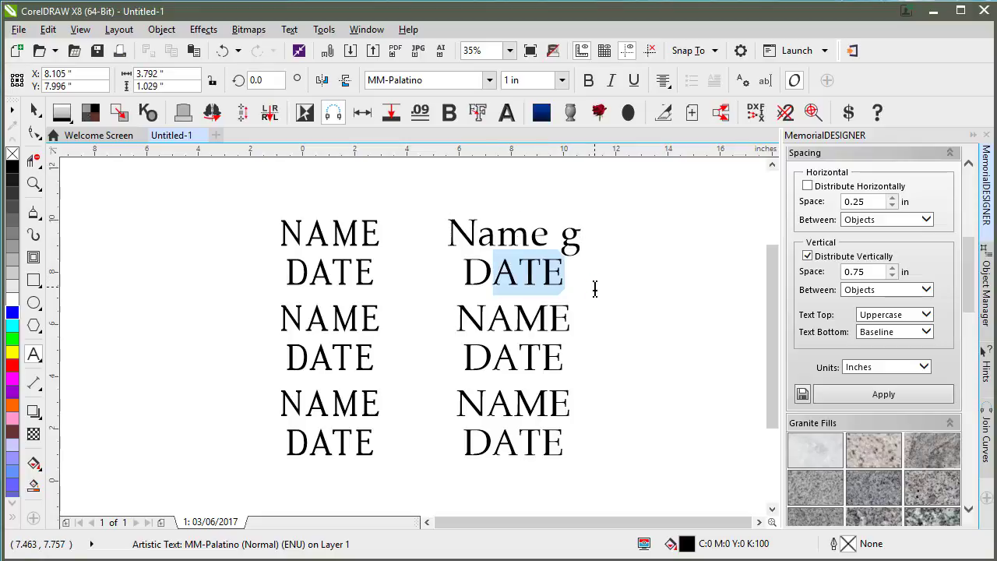
type("ate")
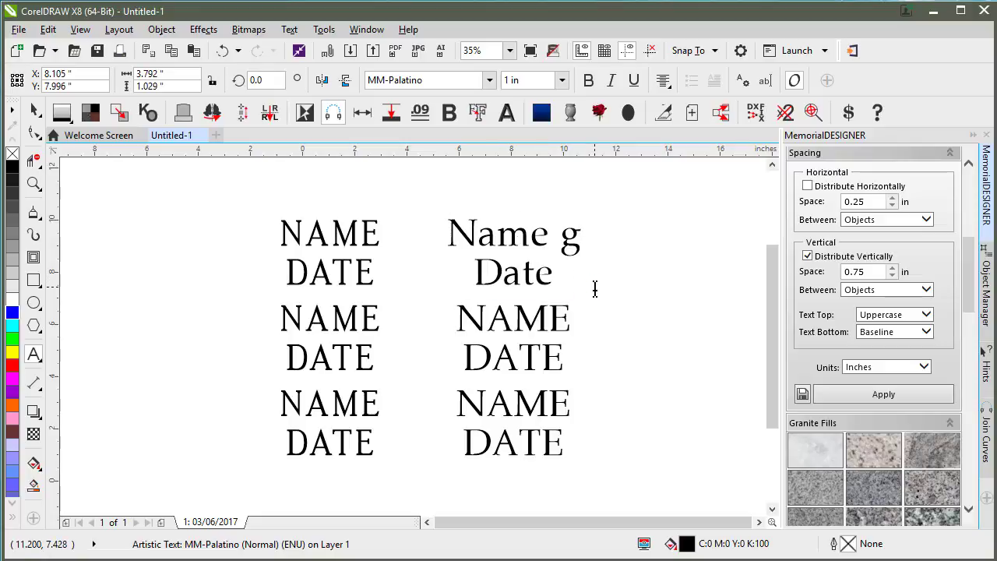
type("y")
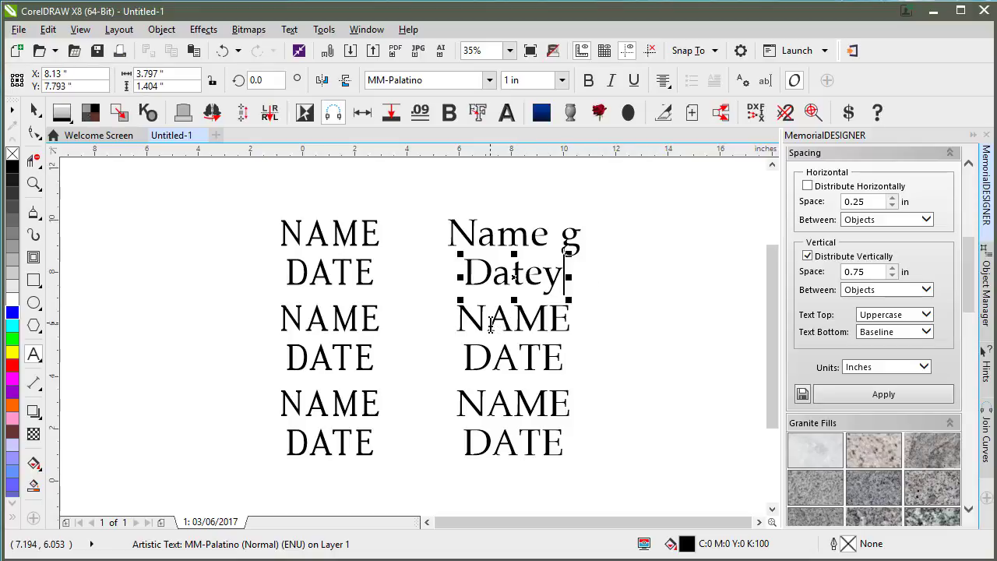
Step: Delete the four remaining uppercase NAME and DATE lines from the copied column
left_click(34, 109)
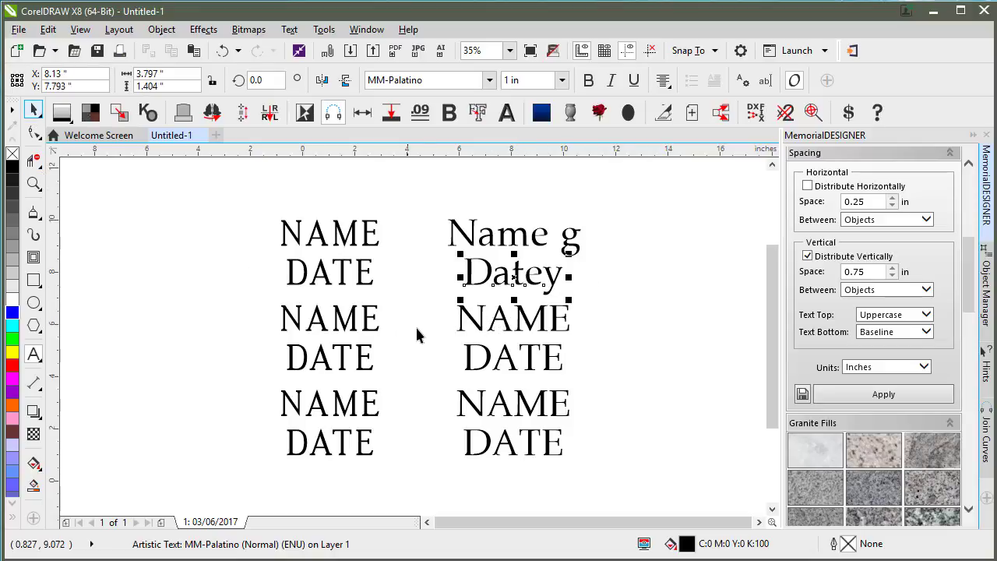
left_click(425, 295)
left_click_drag(621, 500, 621, 502)
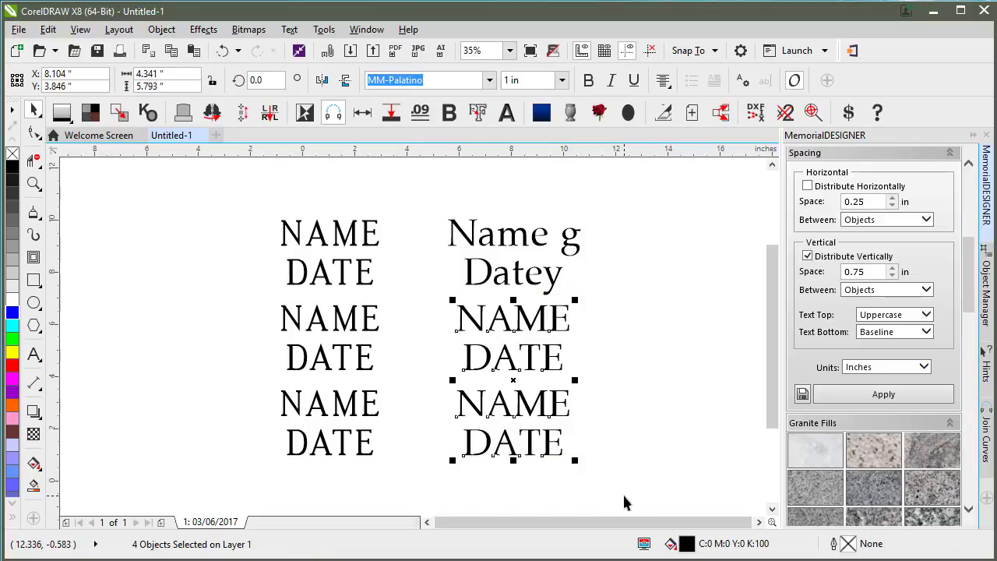
key("Delete")
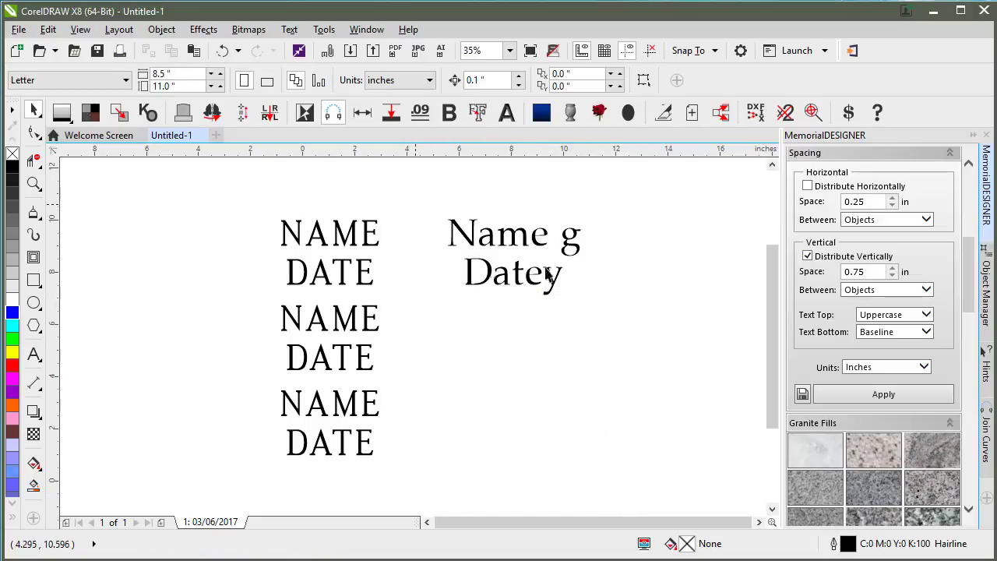
Step: Group the mixed-case "Name g" and "Datey" lines together
left_click(539, 268)
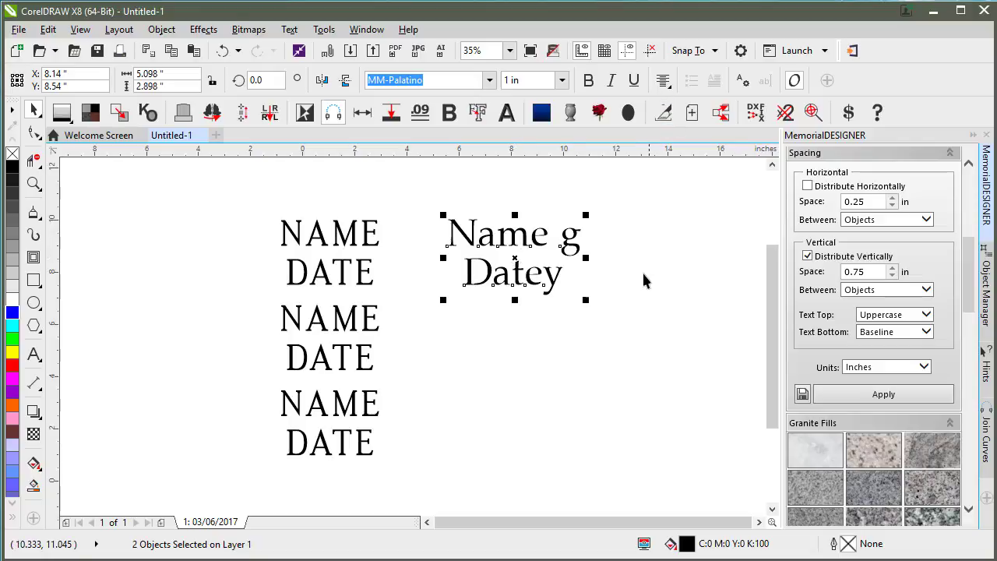
left_click(598, 237)
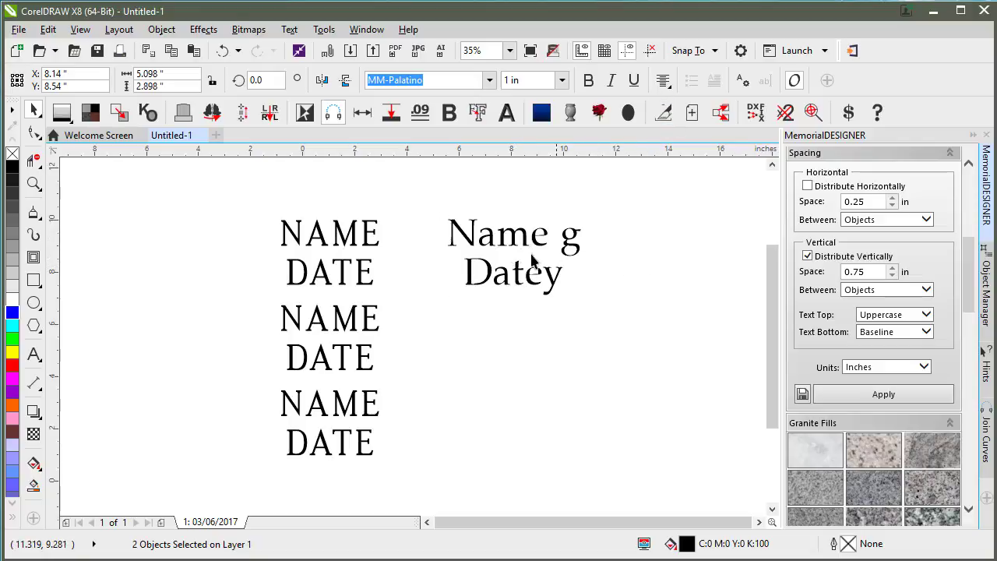
left_click(506, 277)
left_click(501, 236)
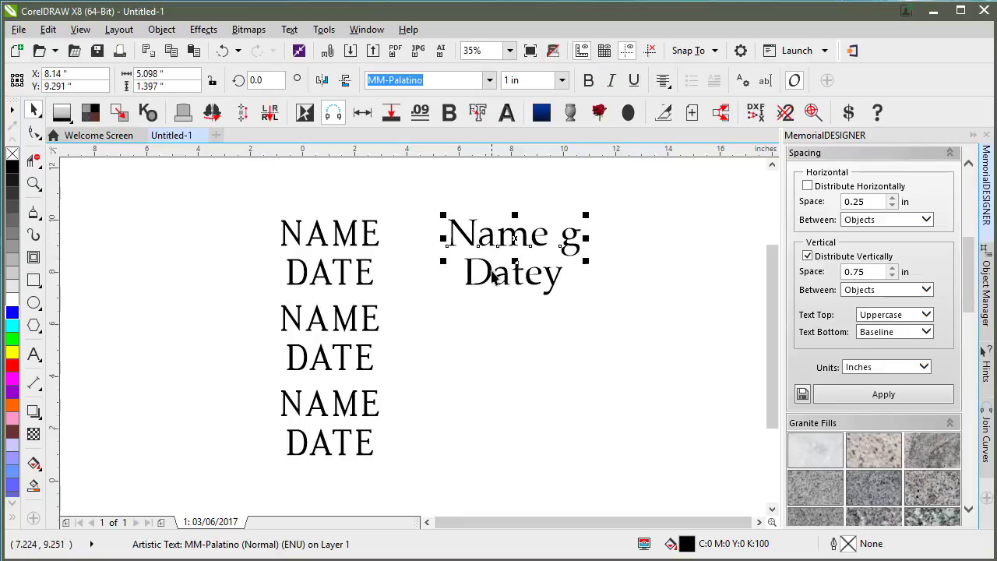
left_click(491, 277, "shift")
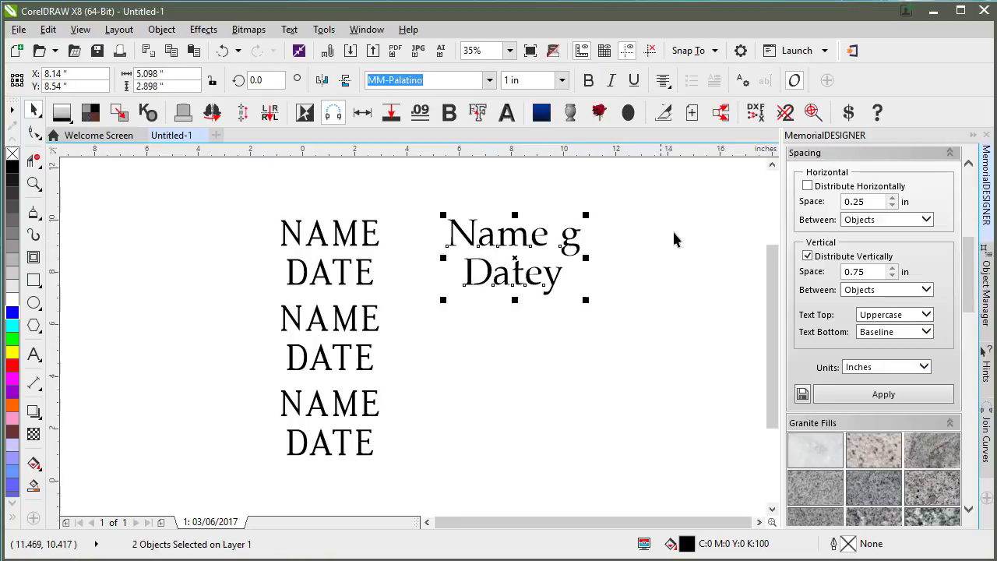
key("ctrl+g")
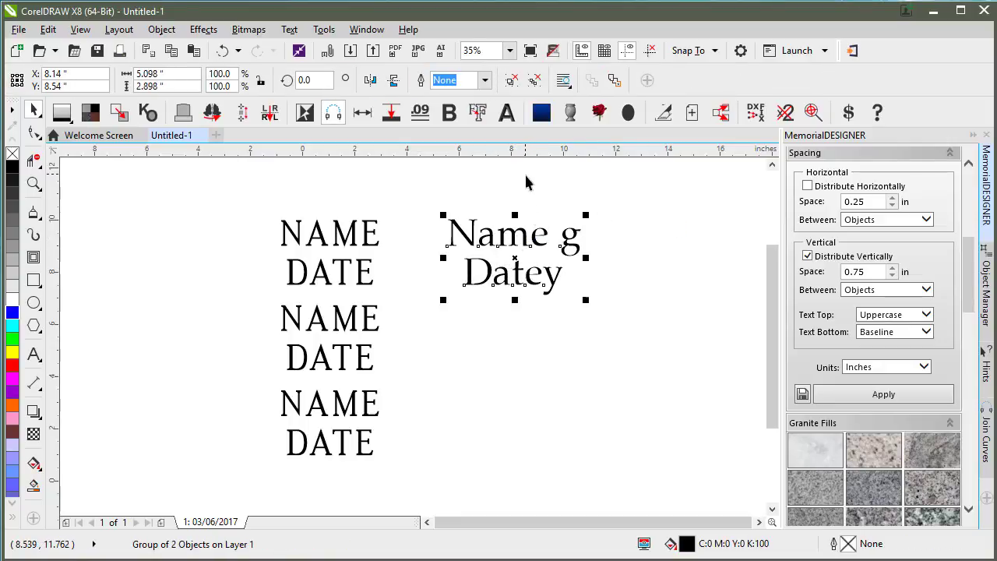
Step: Place two copies of the "Name g"/"Datey" group below the original and distribute the three groups vertically with 0.75 in spacing
left_click_drag(516, 262, 529, 473)
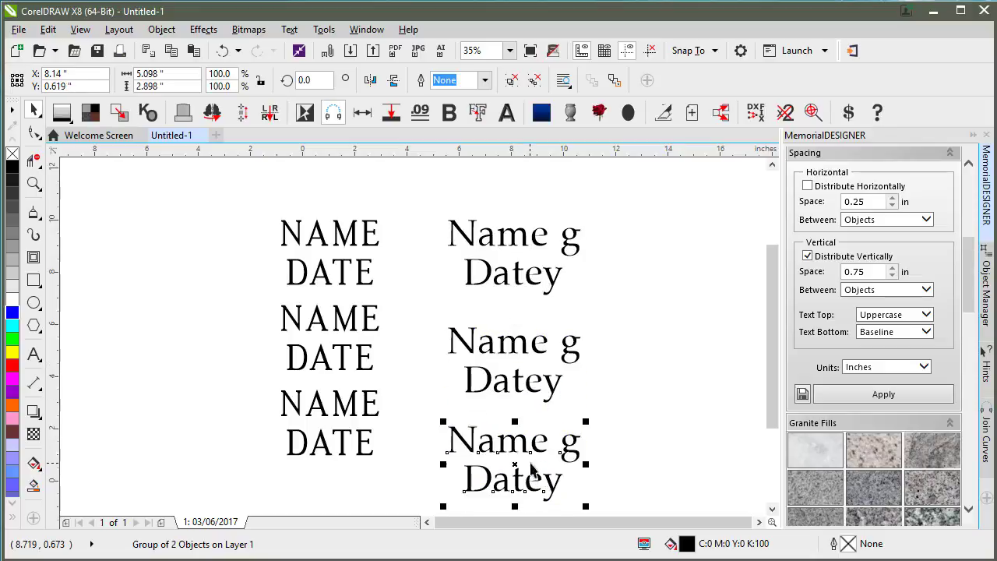
left_click(626, 366)
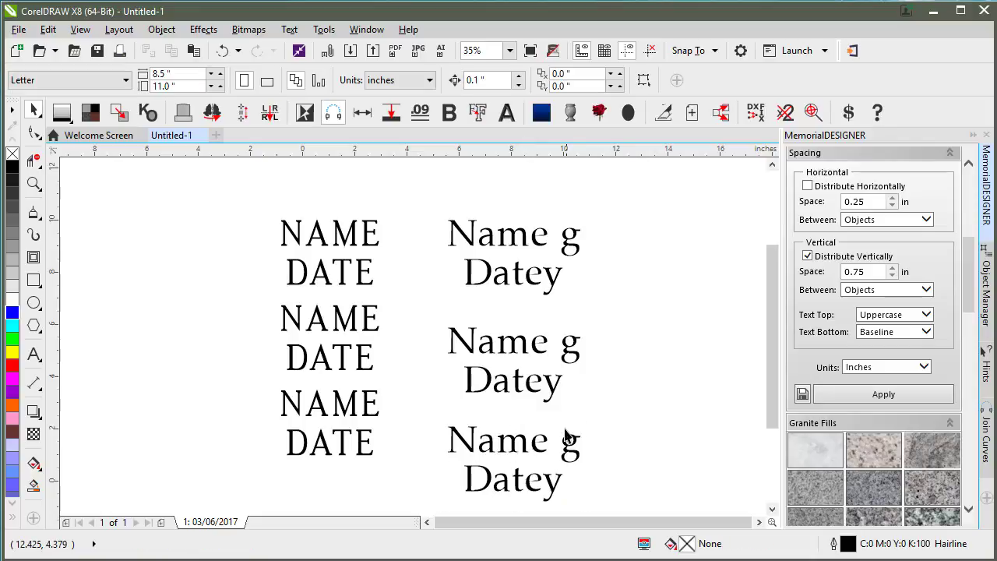
left_click_drag(413, 197, 647, 490)
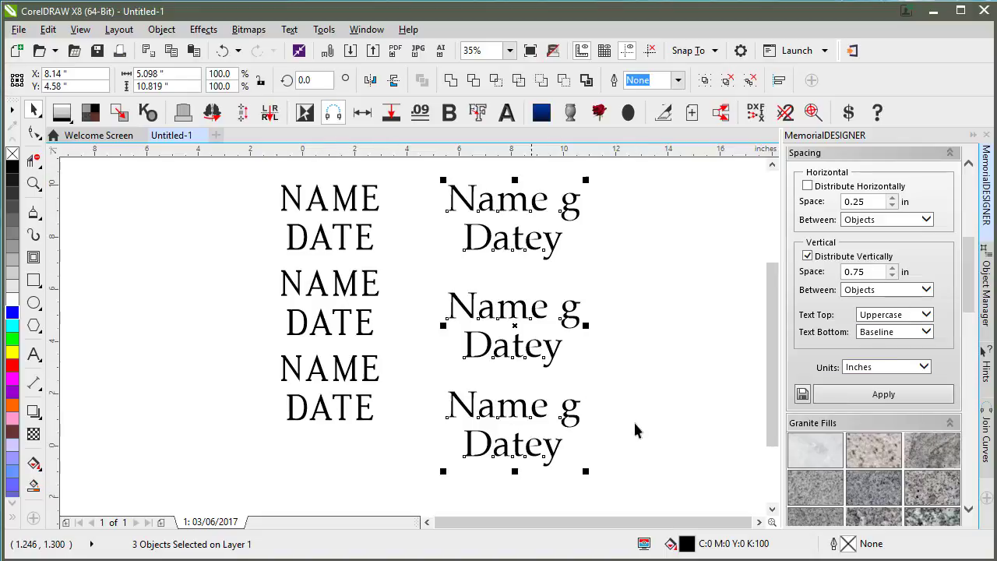
left_click(837, 389)
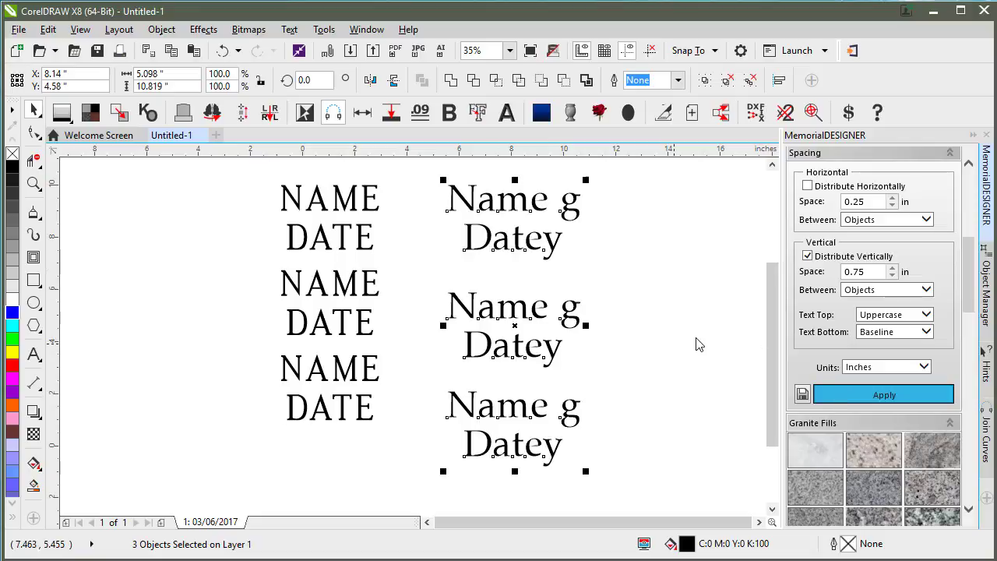
left_click(589, 247)
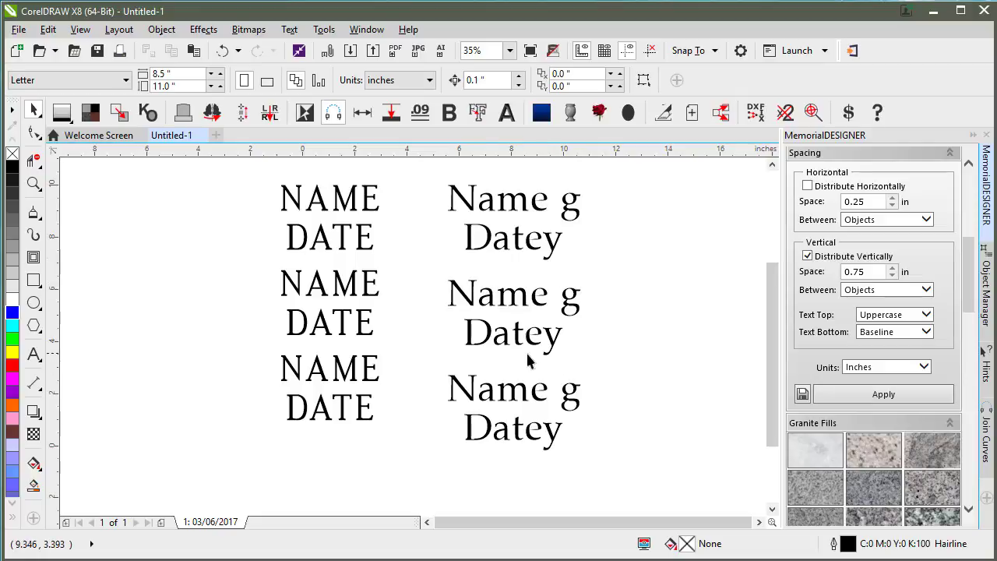
Step: Ungroup all three "Name g"/"Datey" groups into separate text lines
left_click(509, 235)
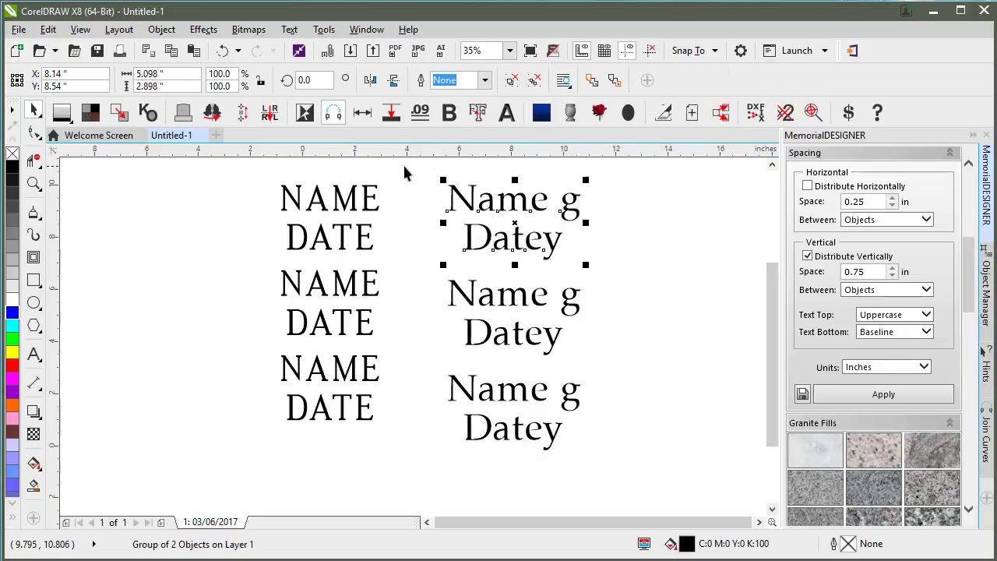
key("ctrl+u")
left_click(414, 166)
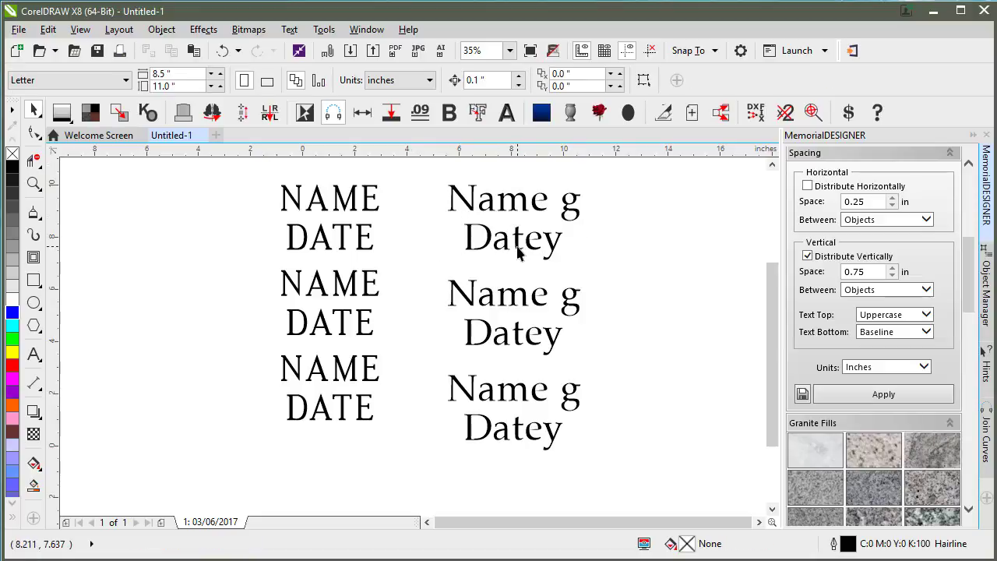
left_click_drag(418, 164, 668, 478)
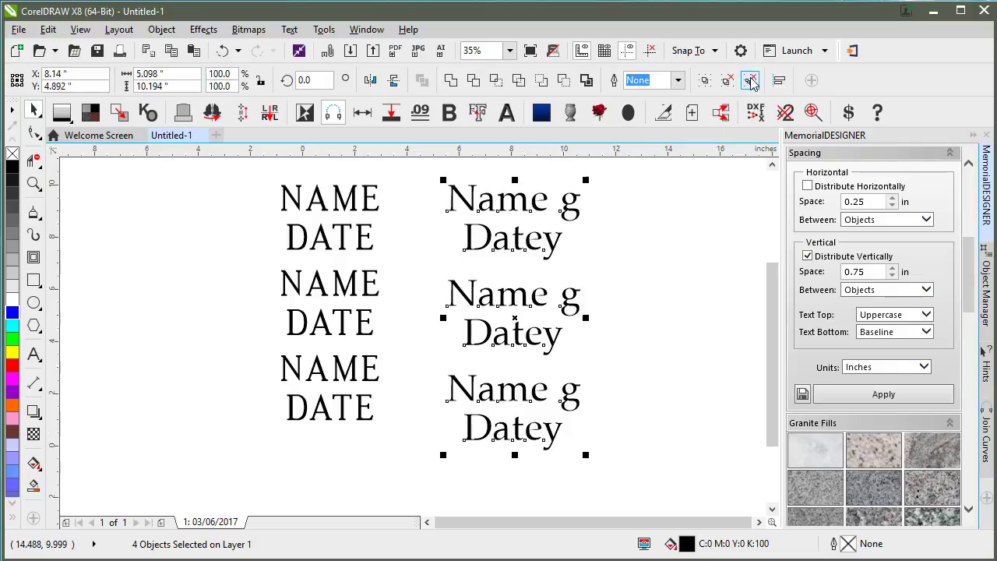
left_click(750, 80)
Step: Distribute the six mixed-case lines vertically with 0.5 in spacing, measured from baseline to uppercase top
left_click_drag(874, 275, 838, 276)
type(".5")
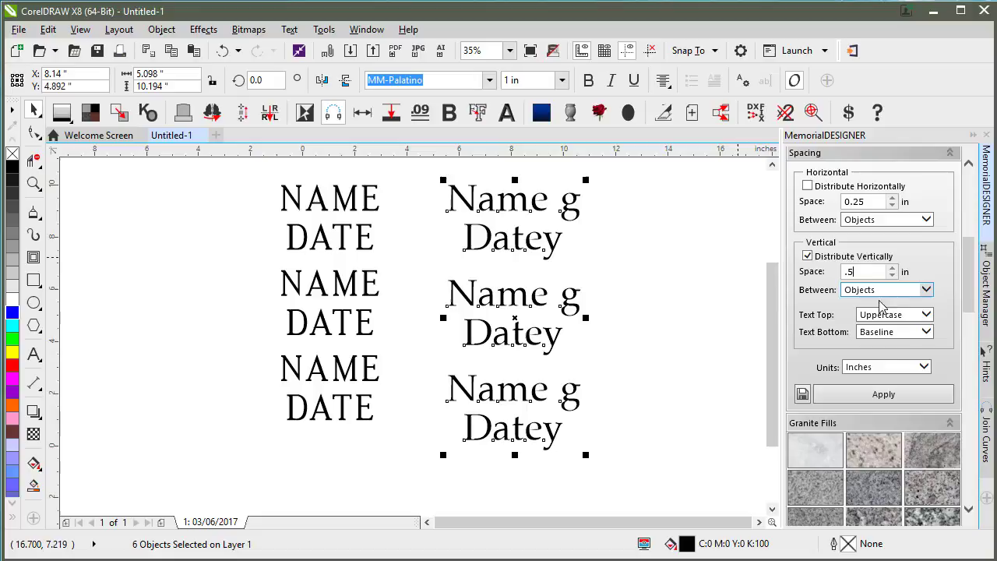
left_click(880, 398)
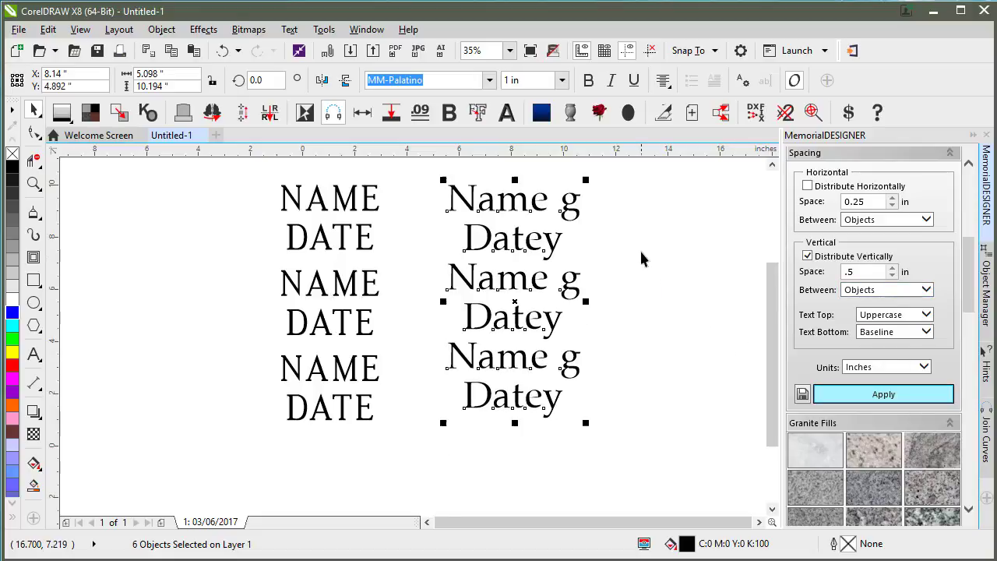
left_click(635, 223)
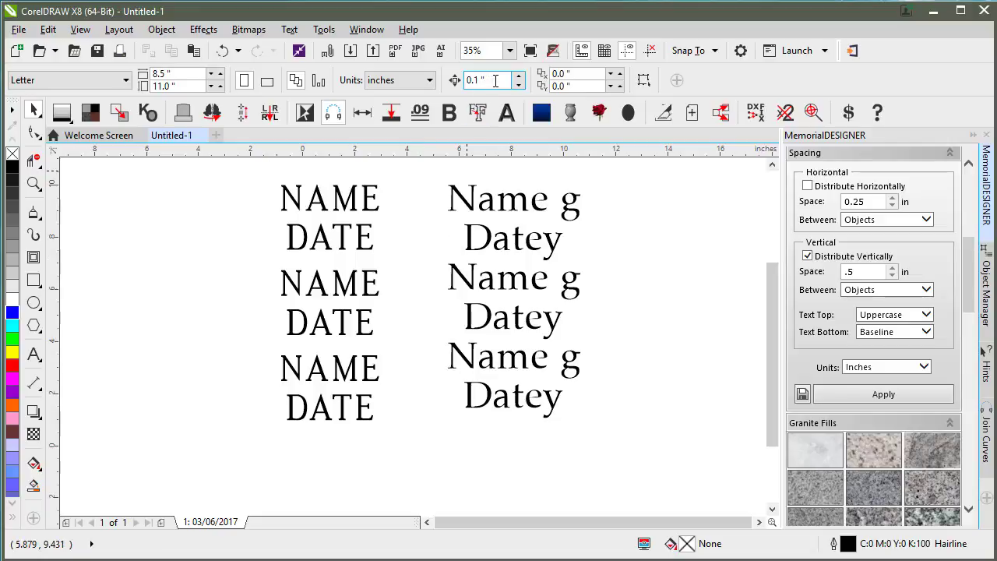
Step: Set the nudge distance to 0.25 in and move the lower two "Name g"/"Datey" pairs down by one nudge
type(".25")
key("Return")
left_click_drag(643, 477, 643, 476)
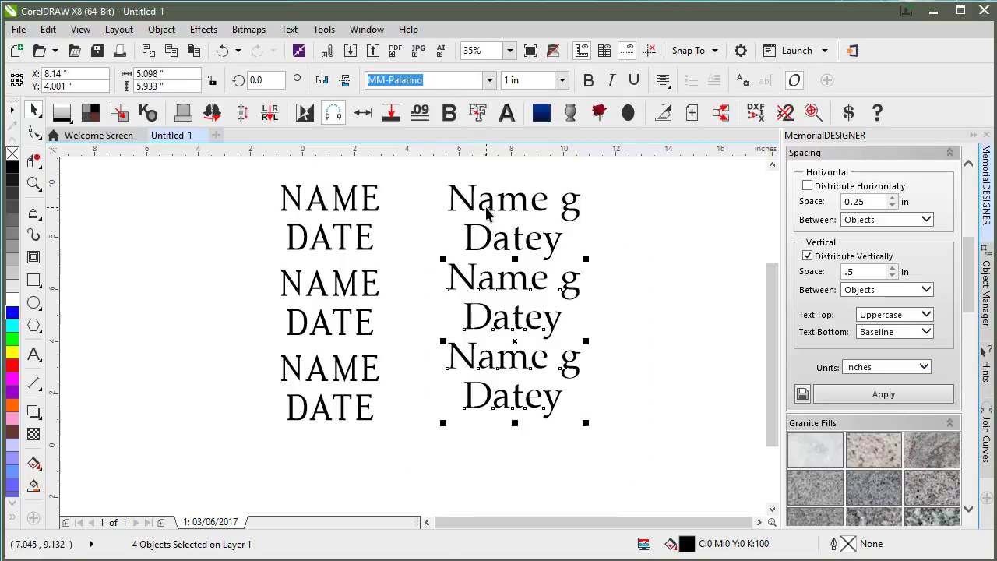
key("Down")
Step: Move the lowest "Name g"/"Datey" pair down another 0.25 in
left_click_drag(419, 338, 645, 462)
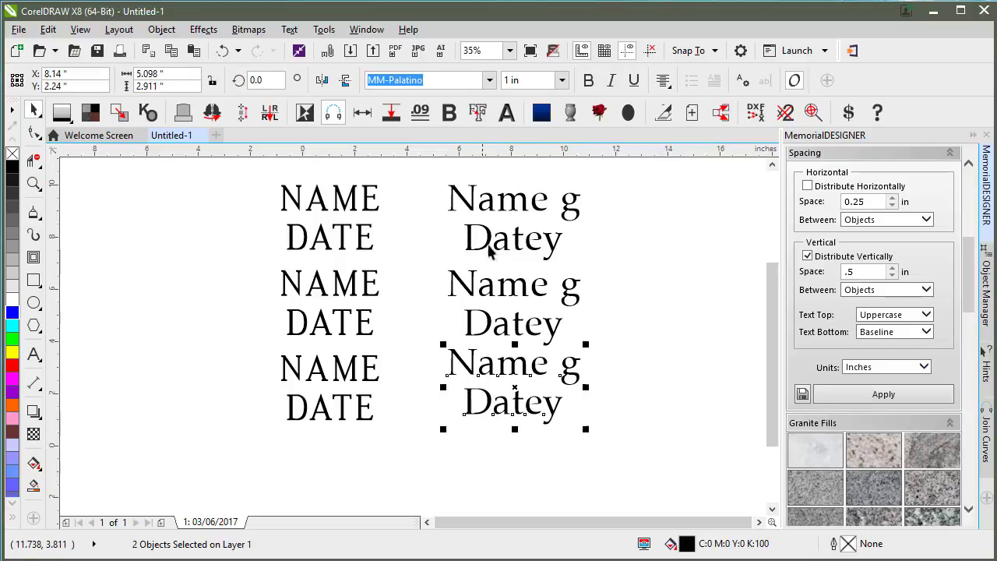
key("Down")
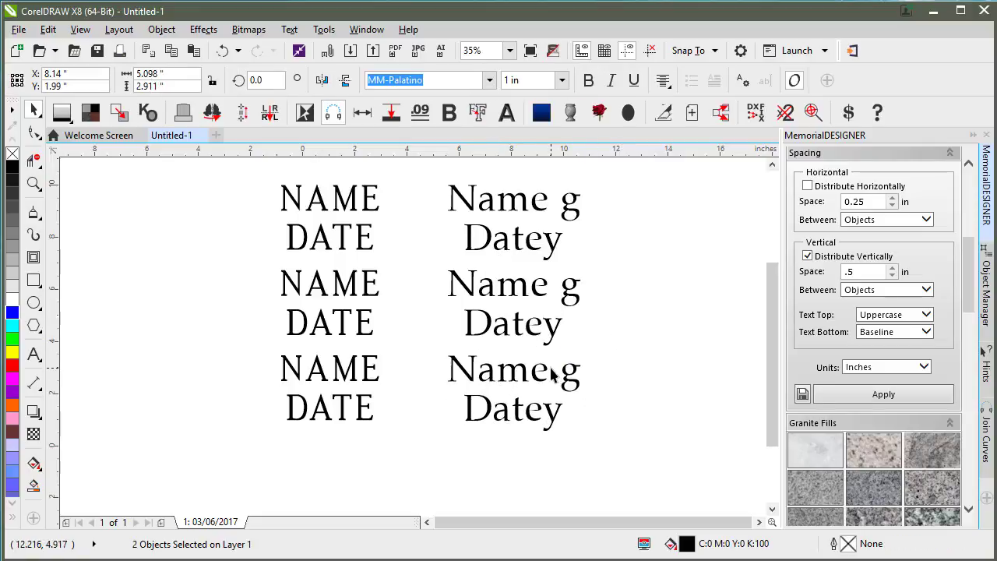
key("Escape")
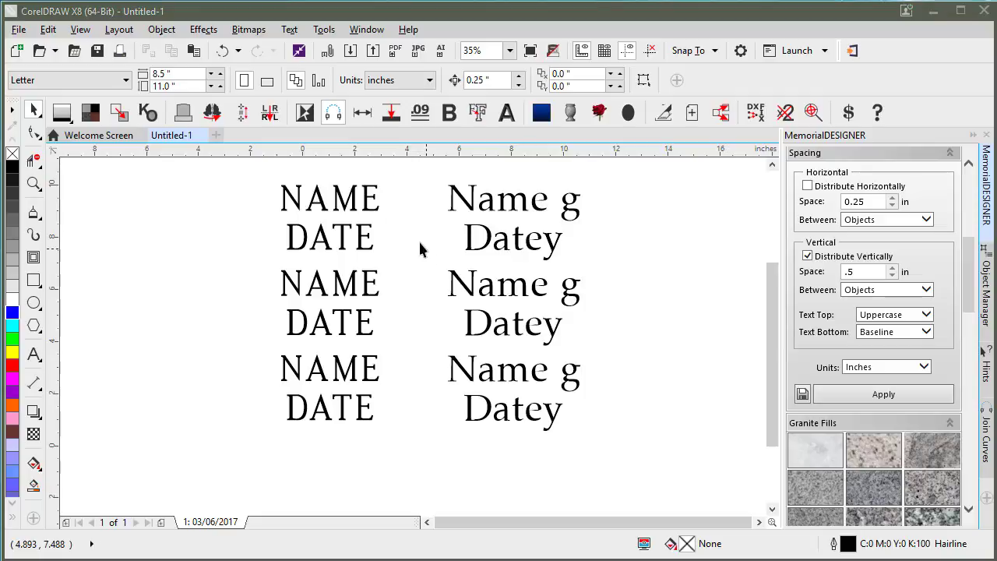
Step: Replace the first uppercase NAME line with a person's first name and middle initial
left_click(341, 204)
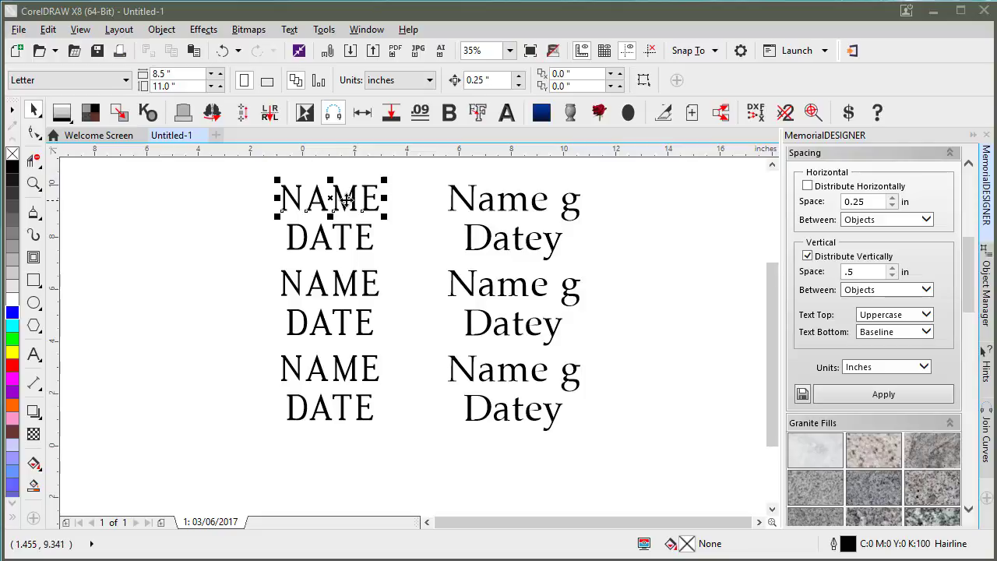
left_click(33, 354)
left_click(315, 201)
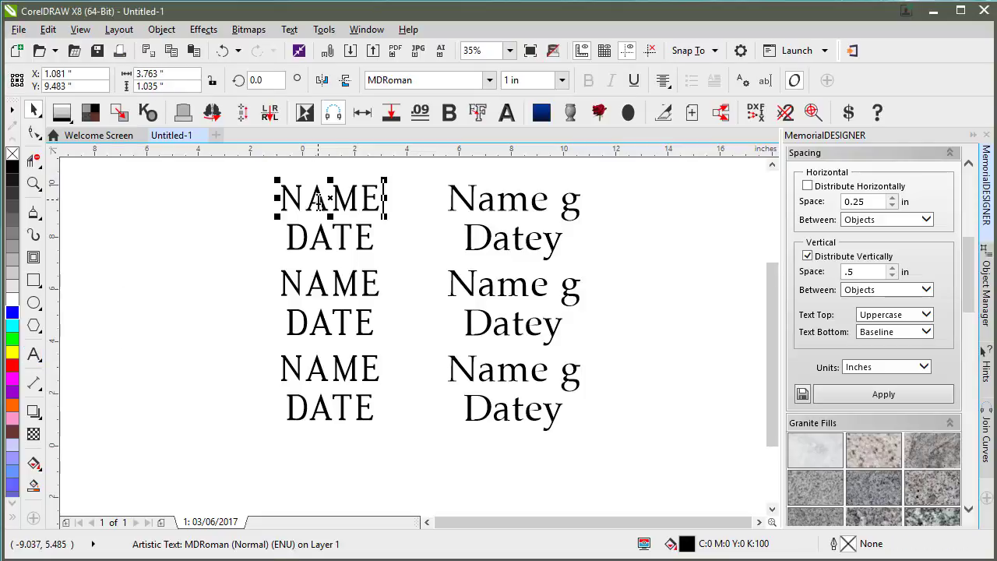
double_click(315, 201)
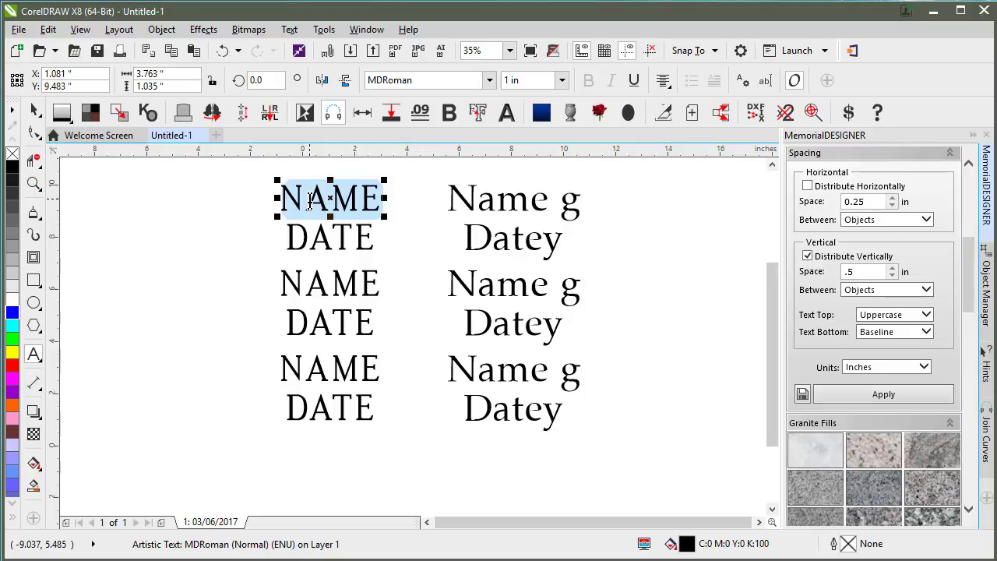
type("JAMES")
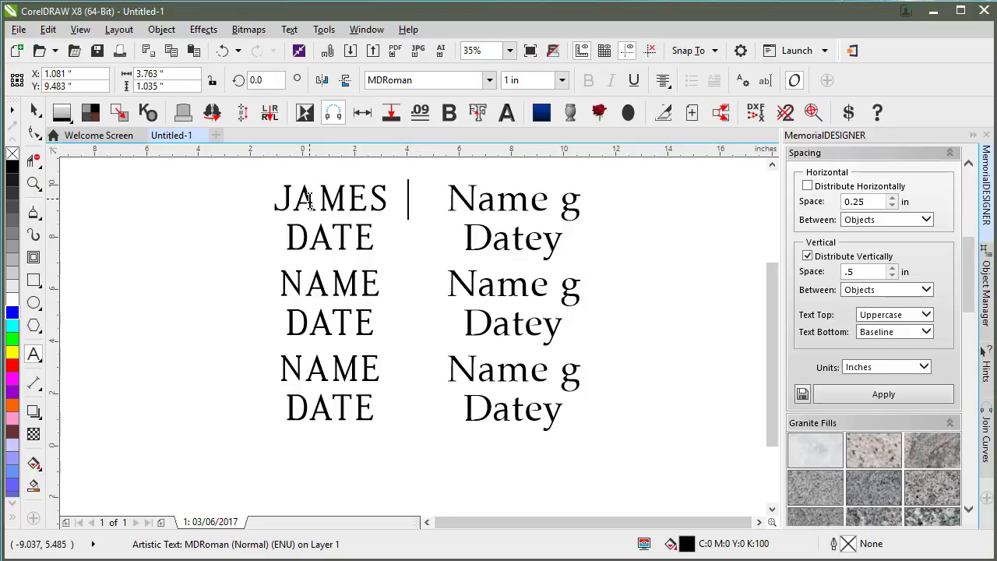
type(" H.")
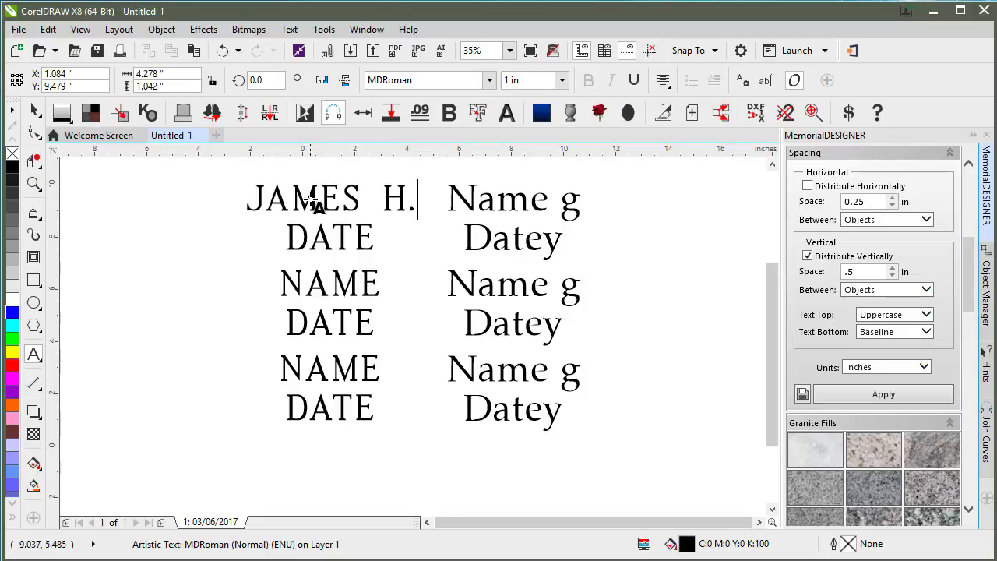
Step: Replace the first uppercase DATE line with birth and death years separated by a tilde
double_click(316, 243)
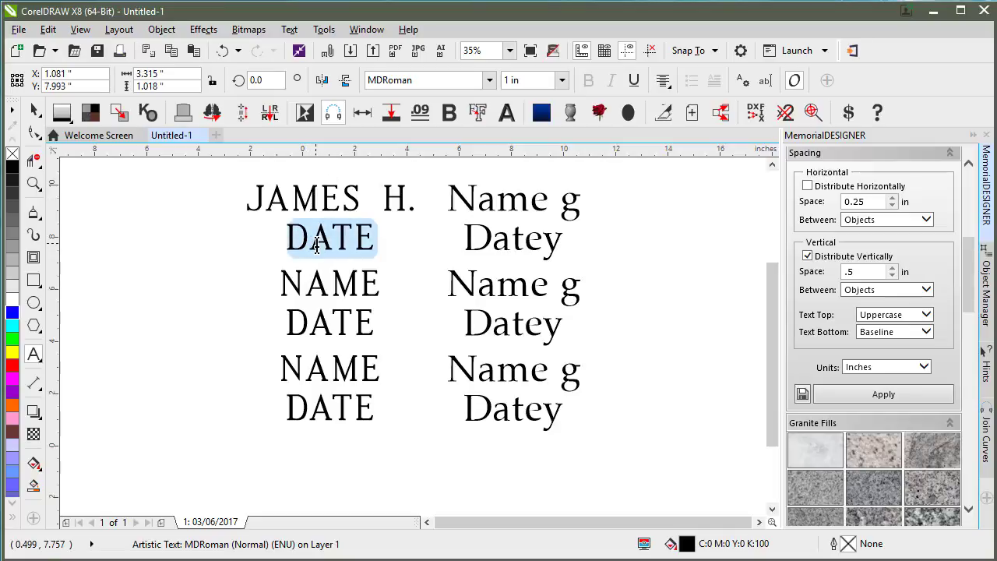
type("1912")
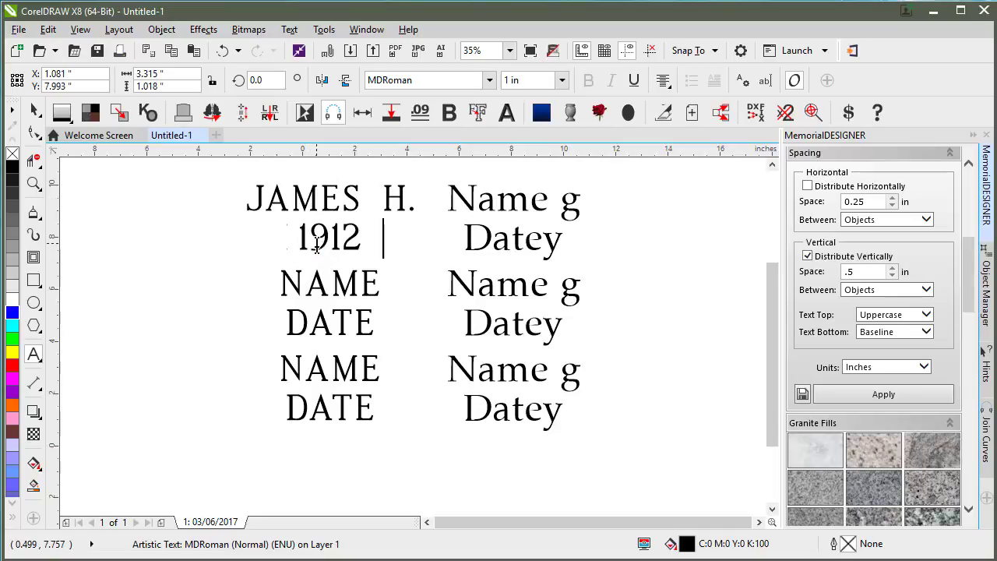
type("  ~ ")
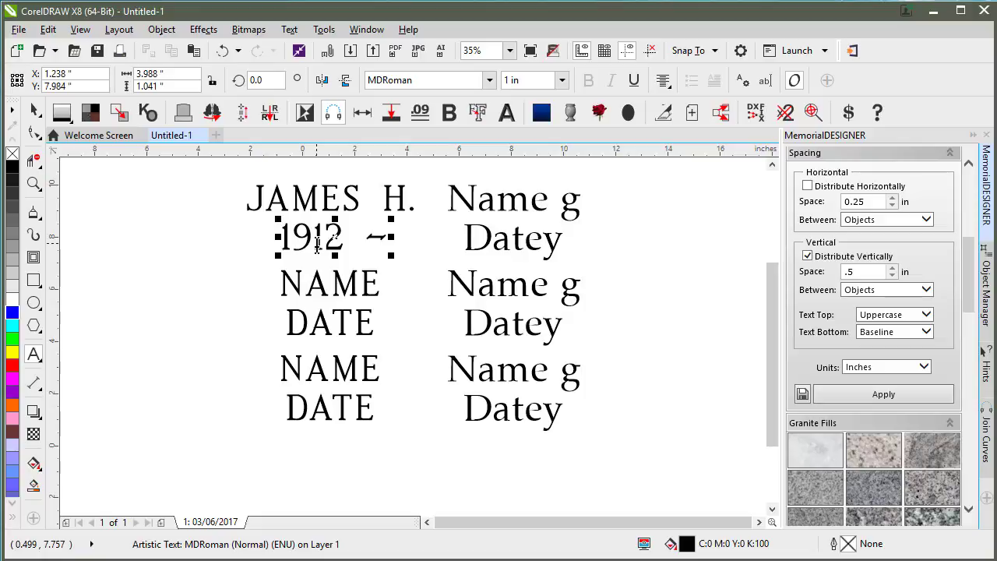
type("2010")
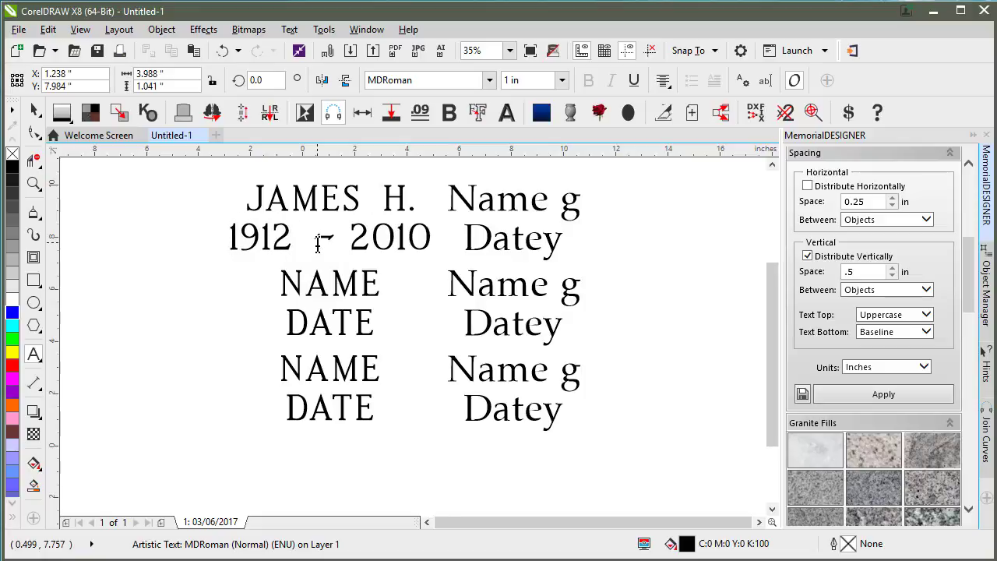
Step: Replace the second NAME line with another person's first name and initial, and its DATE line with their birth and death years
double_click(317, 285)
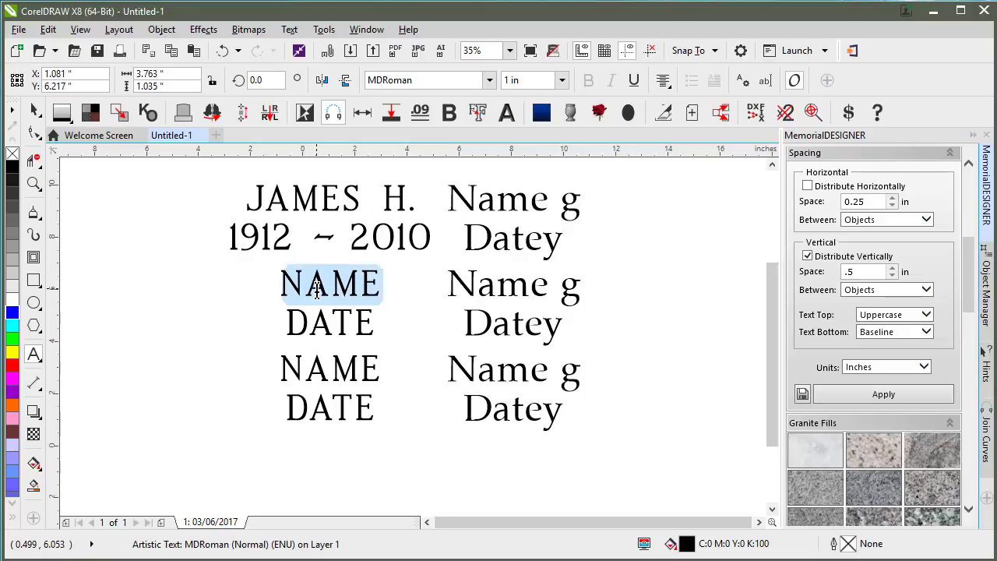
type("GORDON  R.")
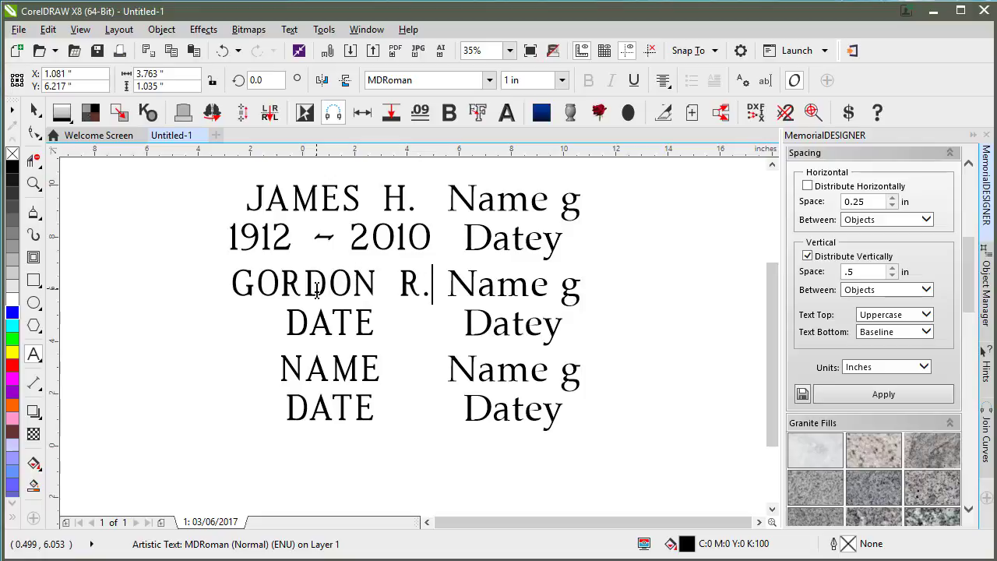
double_click(326, 320)
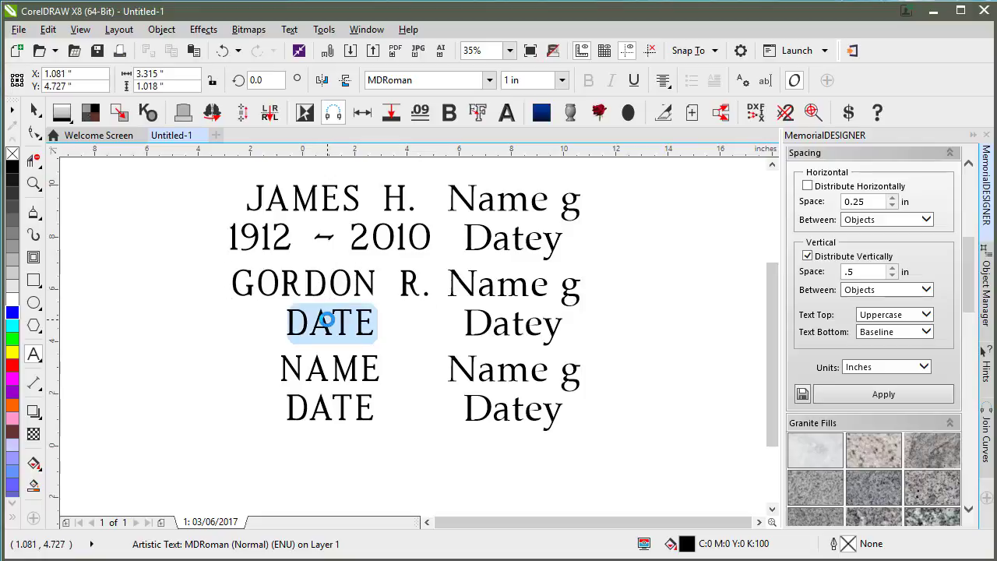
type("1910")
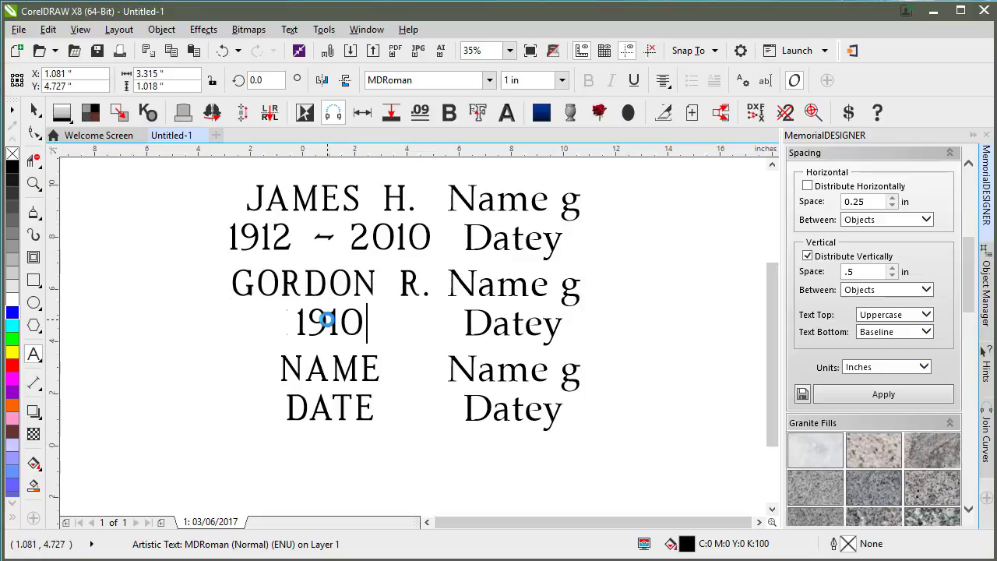
type(" ~")
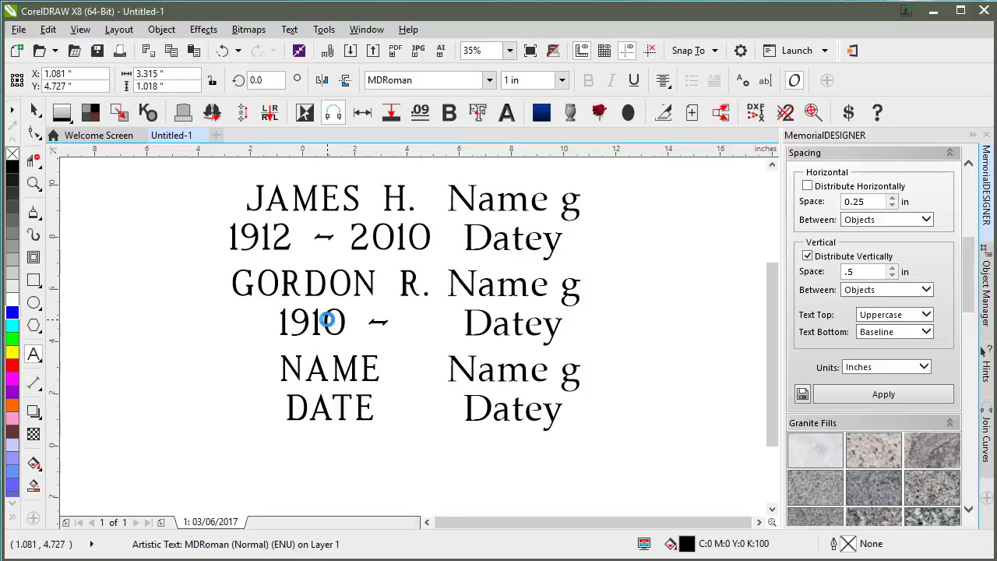
type(" 2012")
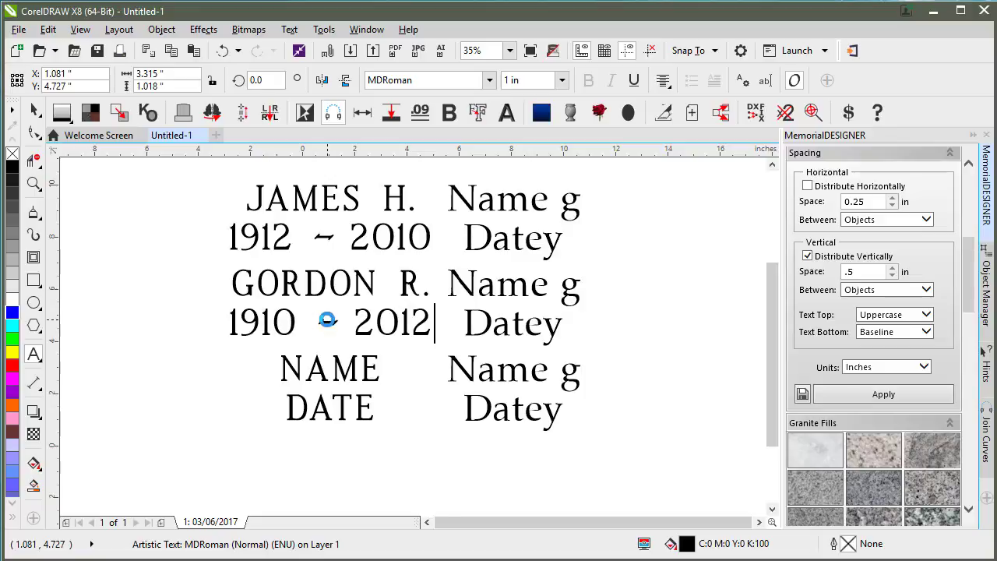
key("ctrl+space")
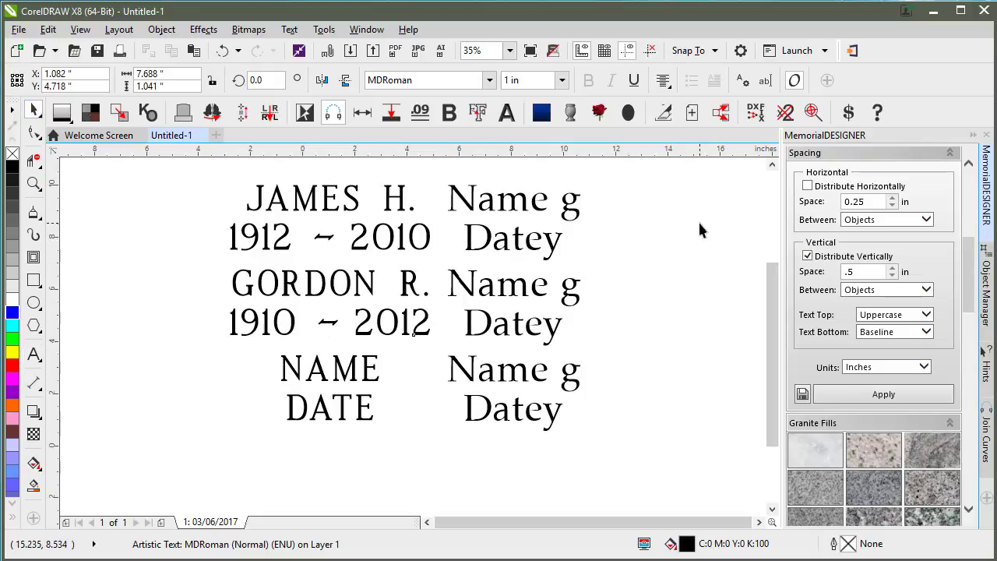
left_click(658, 239)
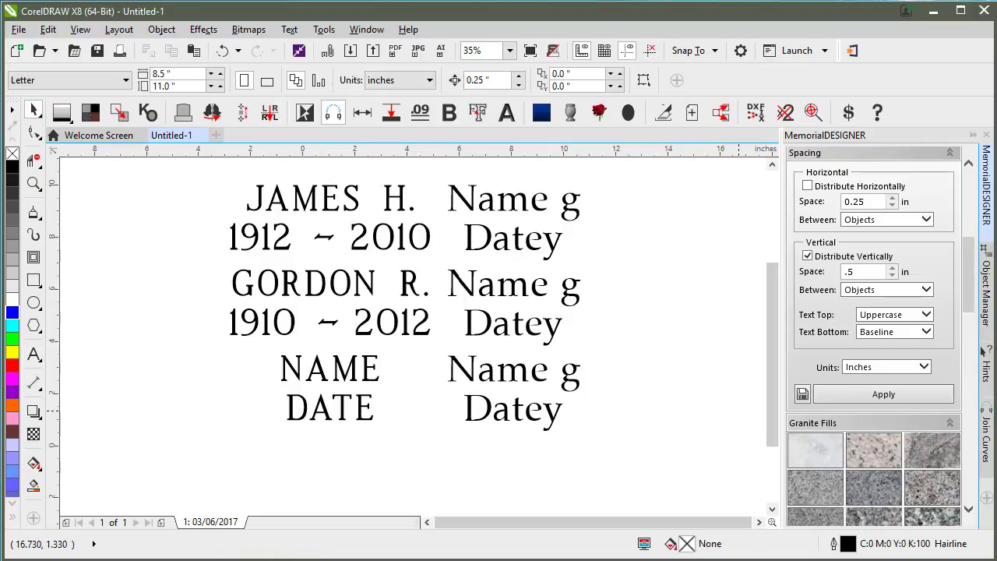